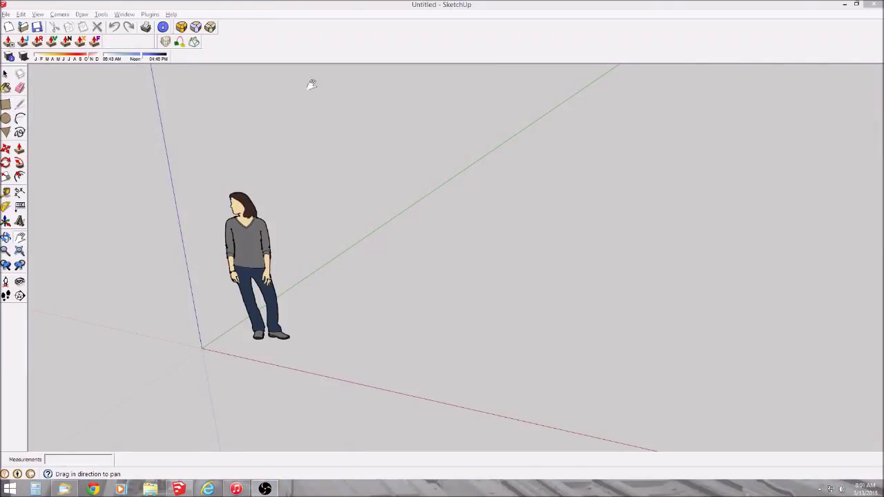
Step: Draw an 8'6" line on the ground plane
key("l")
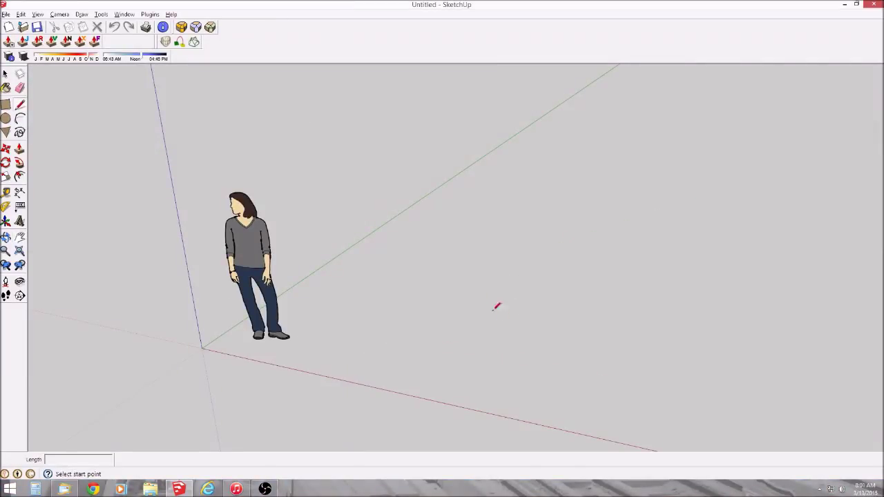
left_click(428, 304)
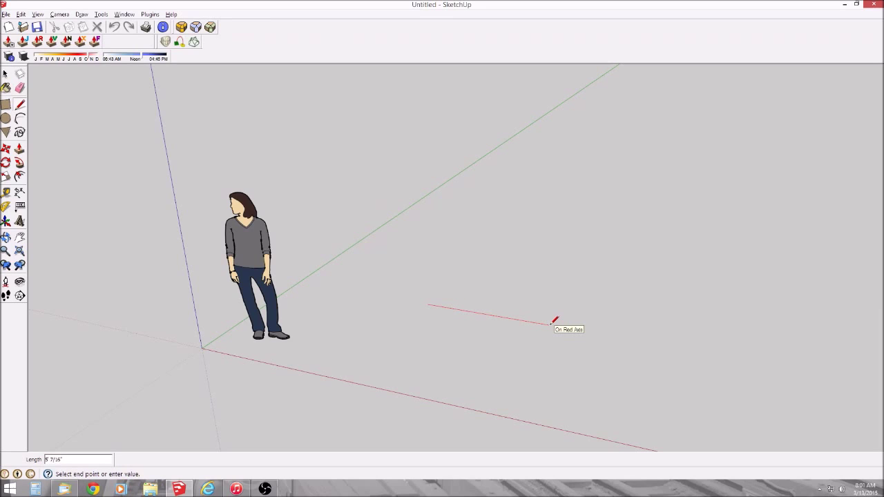
type("8'6")
key("Return")
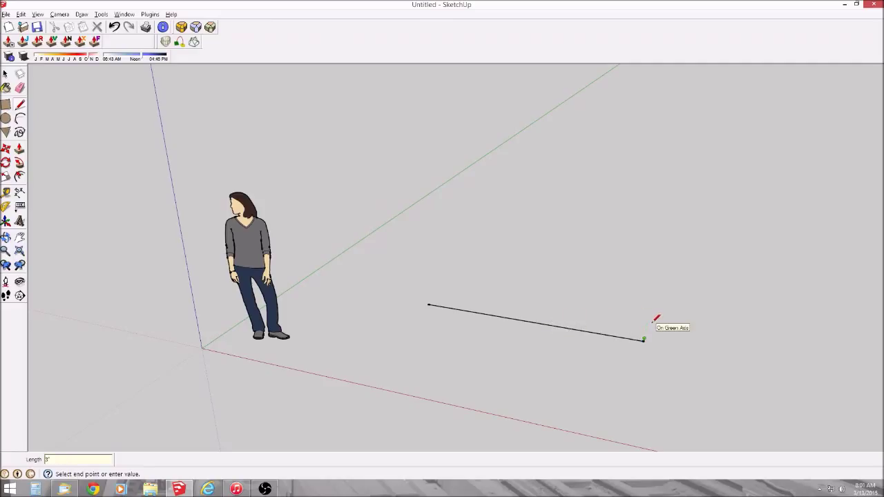
Step: Close the line into a thin face with a 3" segment along green to its right end
scroll(654, 321, "up", 1)
scroll(653, 322, "up", 1)
key("Escape")
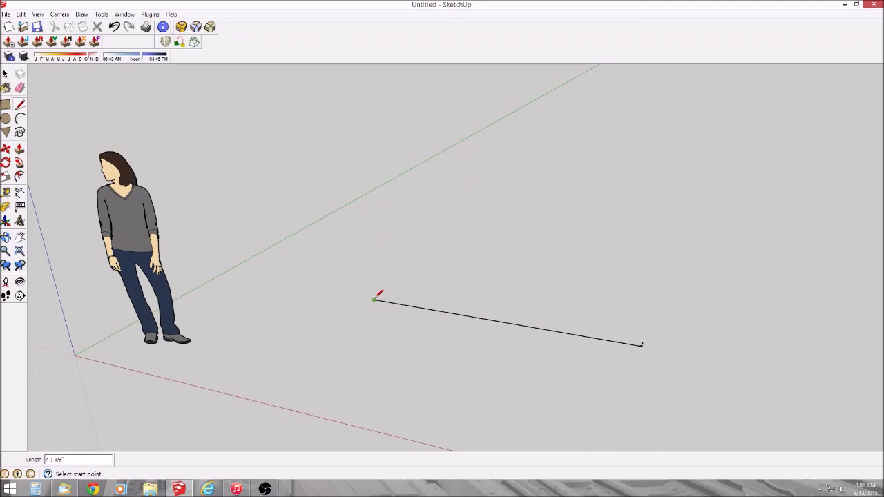
left_click(374, 300)
type("3")
key("Return")
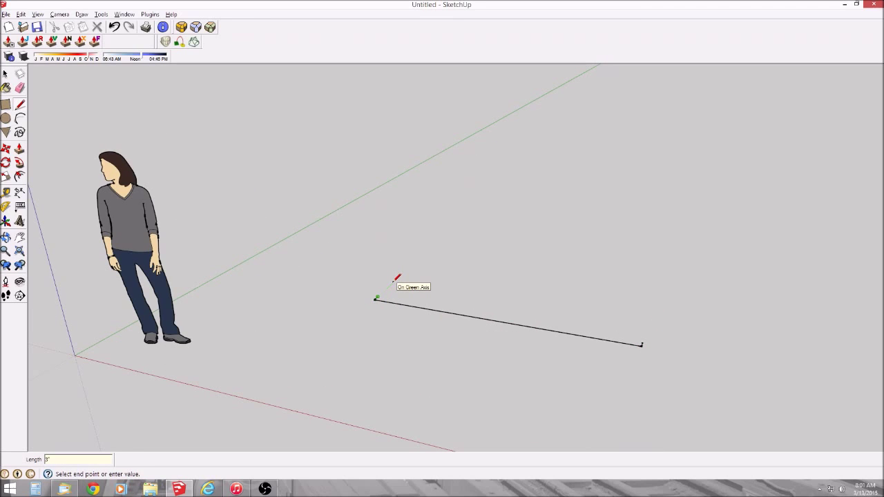
left_click(642, 344)
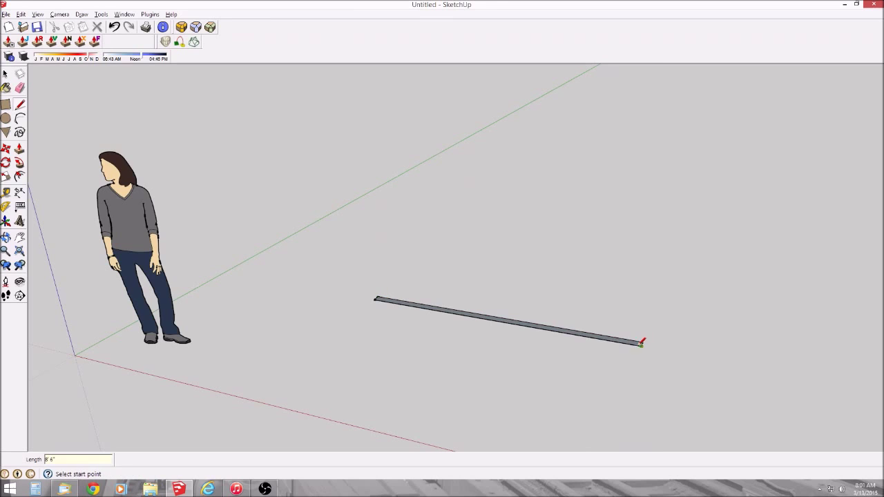
mouse_move(571, 340)
middle_mouse_down()
mouse_move(518, 348)
mouse_move(518, 339)
middle_mouse_up()
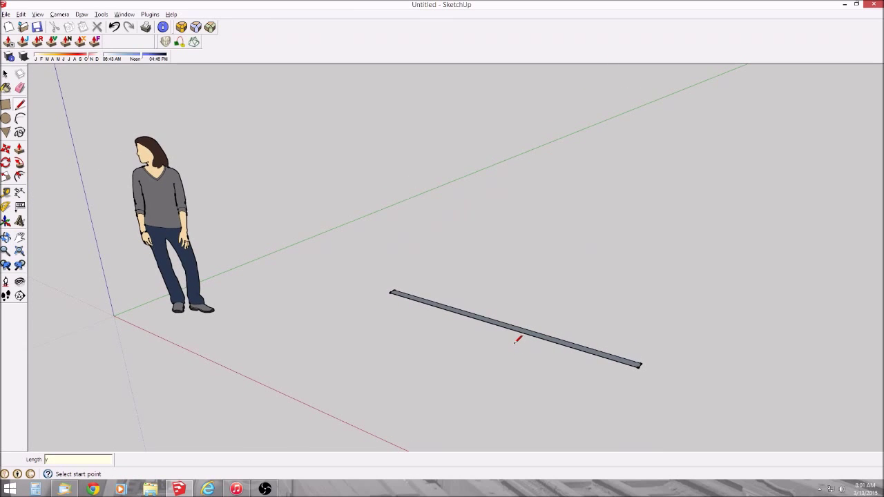
Step: Place a dotted guide line parallel to the strip, replacing an undone 1" guide
key("t")
left_click(502, 325)
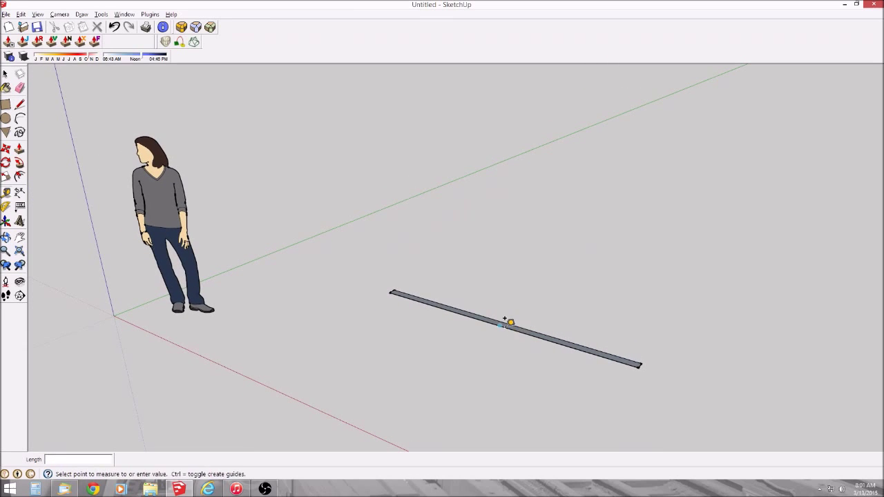
type("1")
key("Return")
key("ctrl+z")
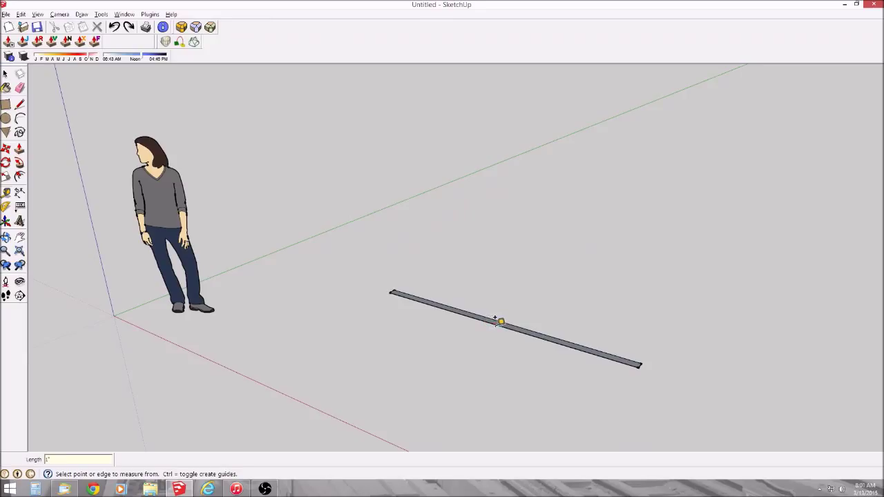
left_click(495, 319)
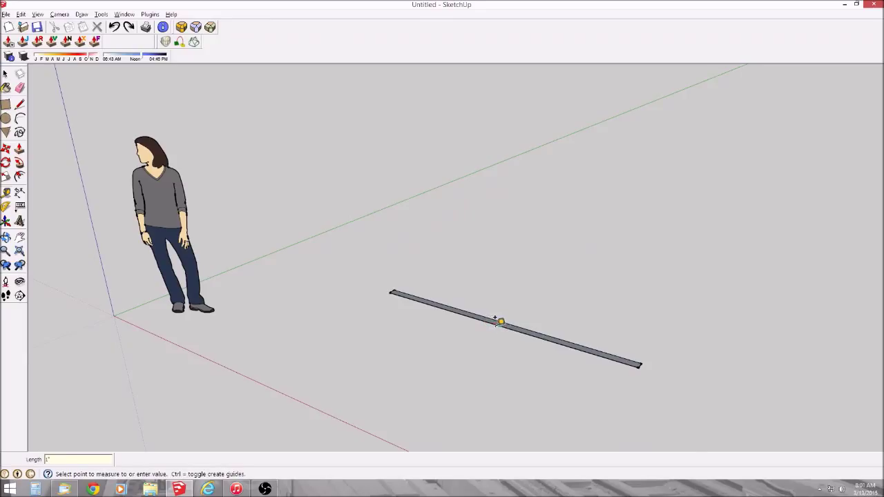
left_click(459, 355)
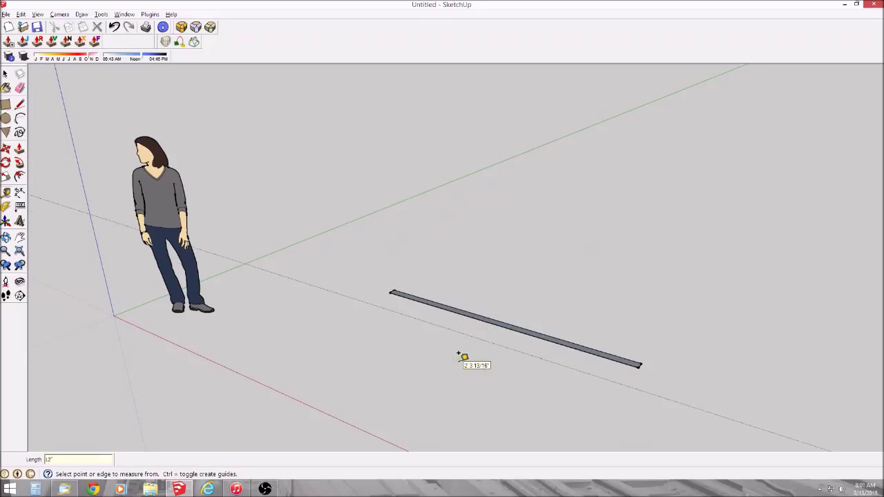
key("q")
Step: Draw an arc from the strip's left end to its right end, bulging into a curved face
key("a")
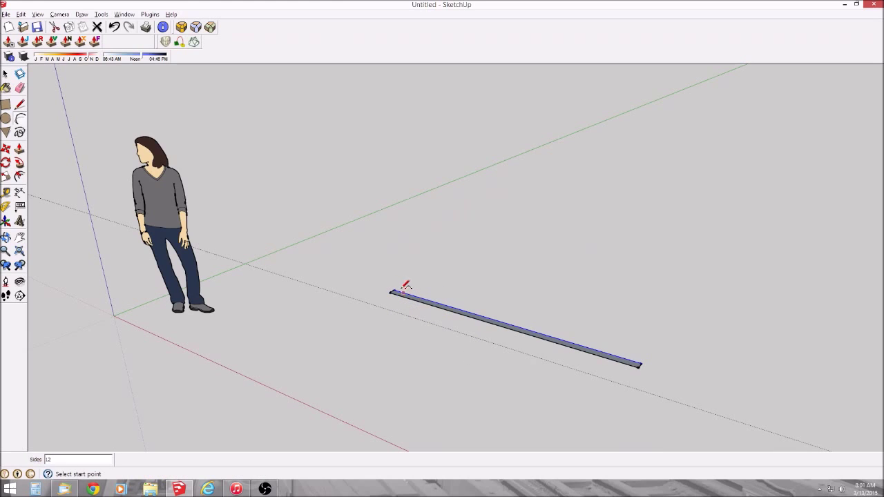
left_click(391, 293)
left_click(639, 366)
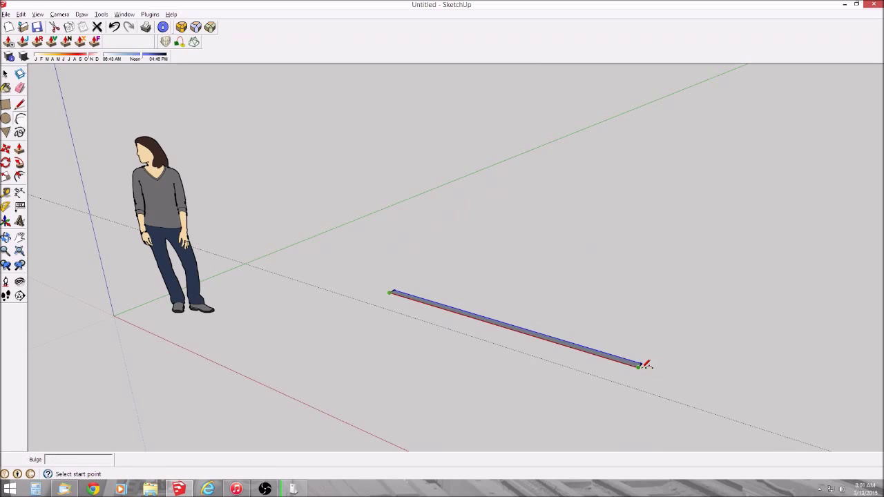
left_click(494, 341)
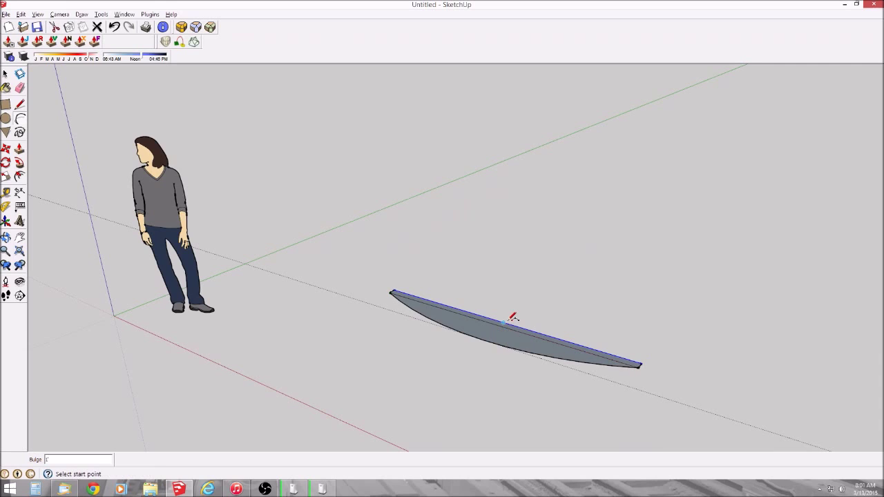
Step: Pull the curved face up 6" into a solid board
key("e")
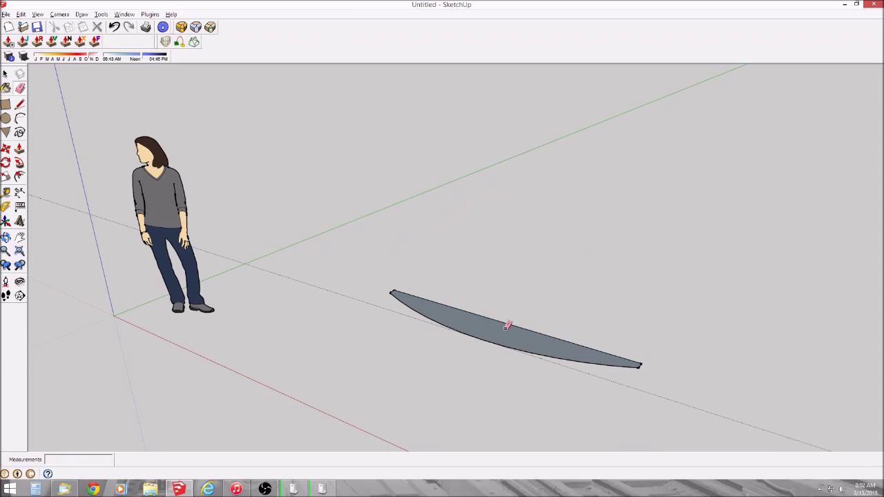
middle_click_drag(507, 321, 492, 316)
key("p")
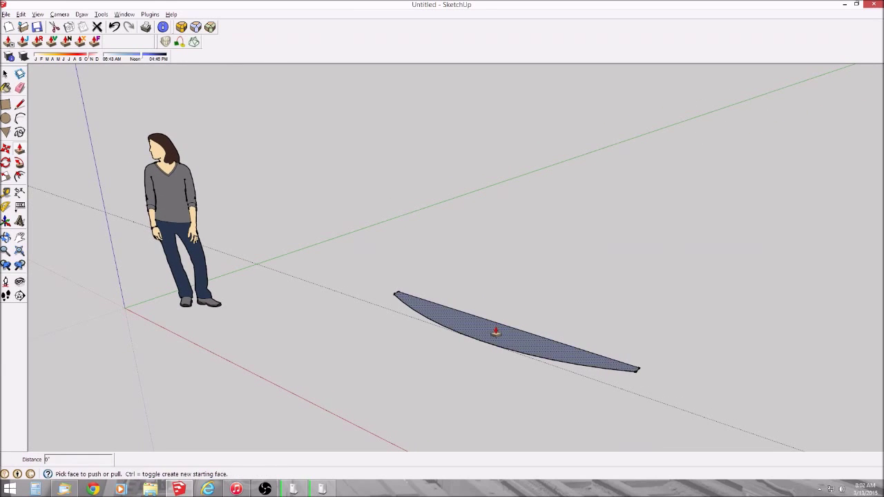
left_click(493, 326)
left_click(494, 324)
type("6")
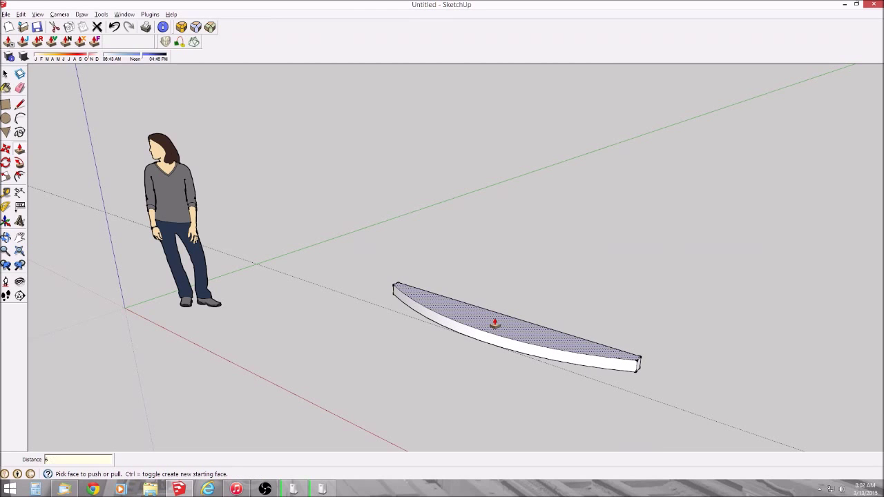
key("Return")
Step: Push the board's flat side face out 3"
middle_click_drag(687, 296, 327, 322)
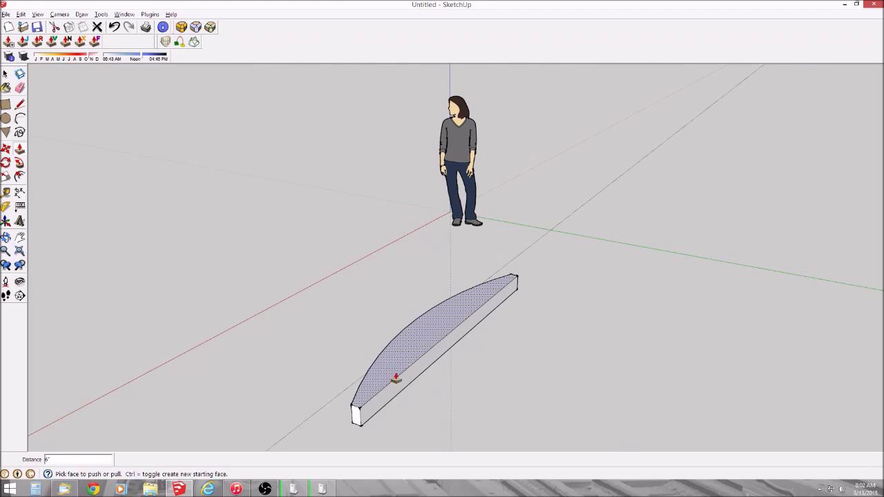
left_click_drag(405, 388, 409, 388)
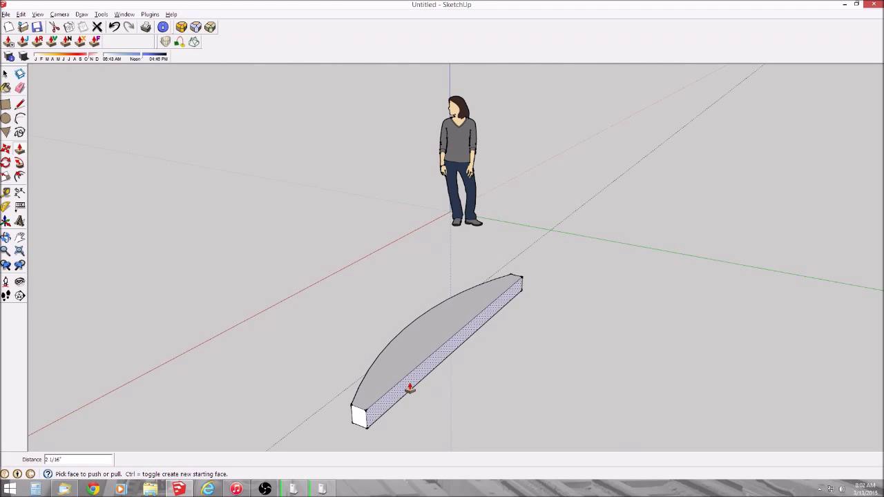
type("3")
key("Return")
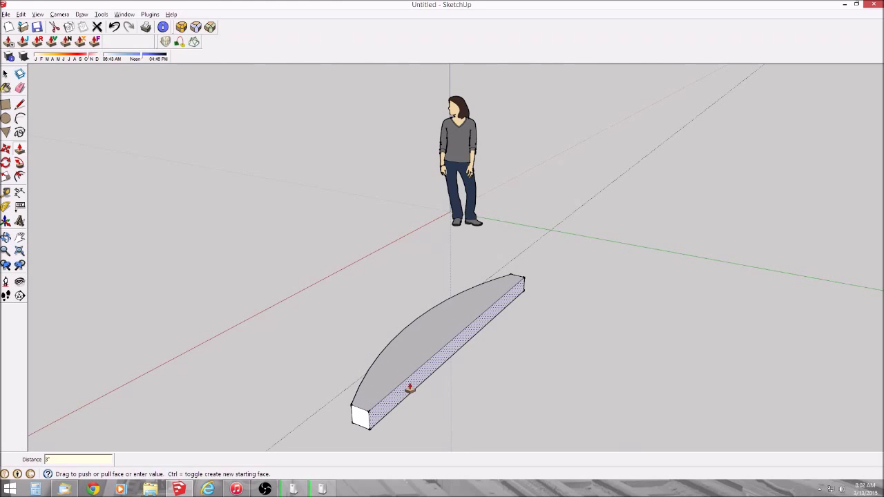
middle_click_drag(294, 371, 502, 382)
Step: Mark a guide point along the board's top edge and place a guide 1'2" from that edge
key("t")
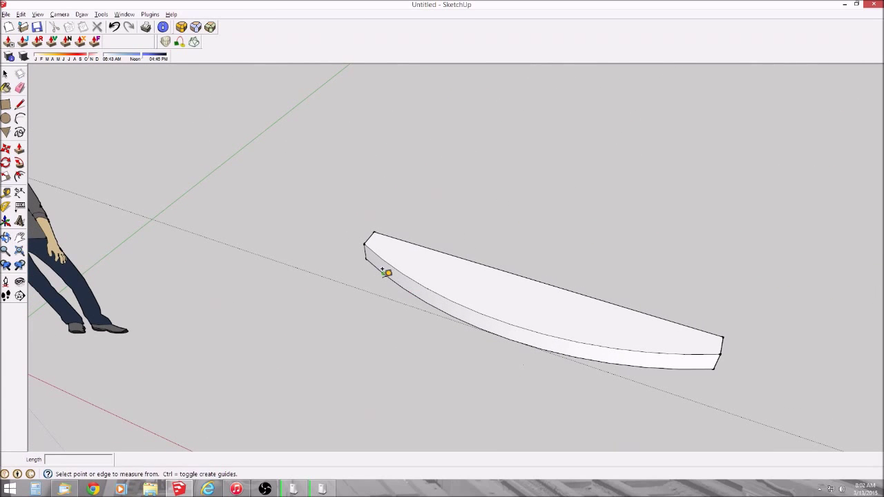
left_click(371, 235)
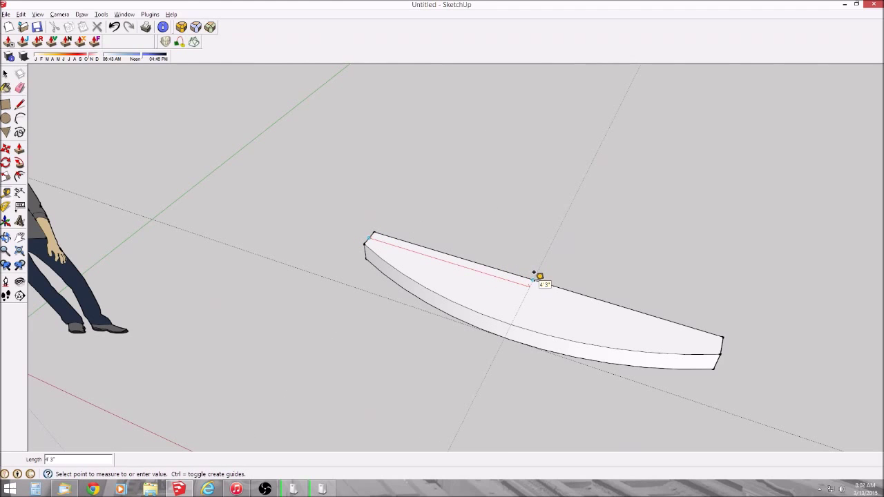
left_click(534, 276)
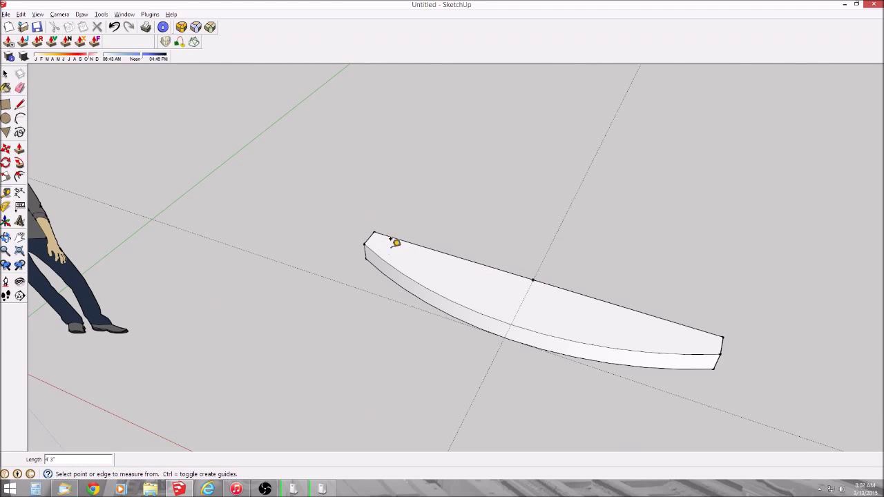
left_click(510, 273)
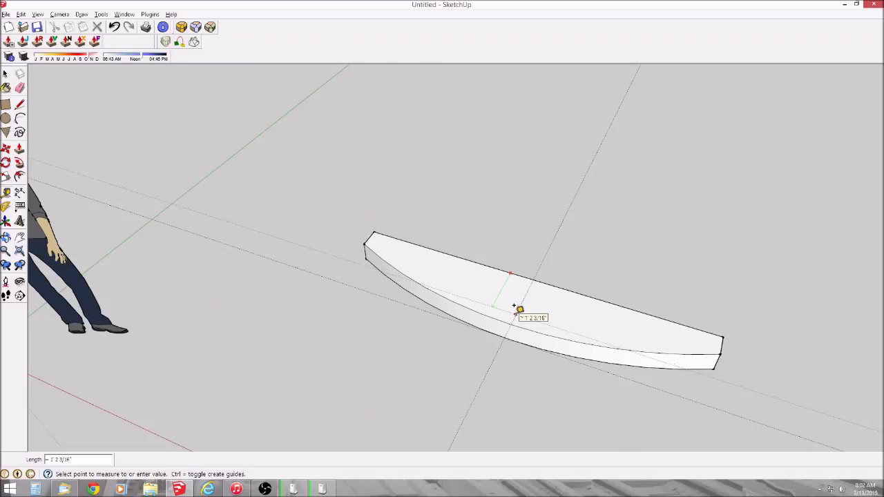
type("1'2\"")
key("Return")
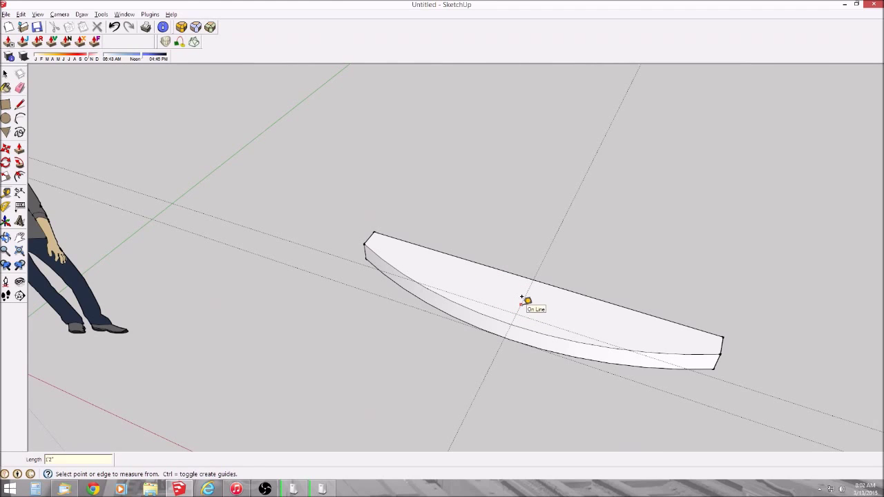
Step: Add a guide 15" from the new guide and another guide on the slab face
left_click(522, 297)
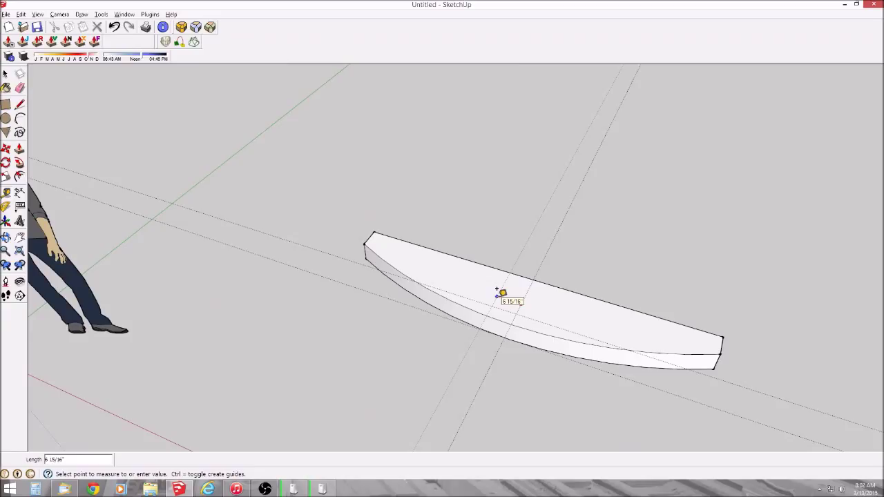
type("15")
key("Return")
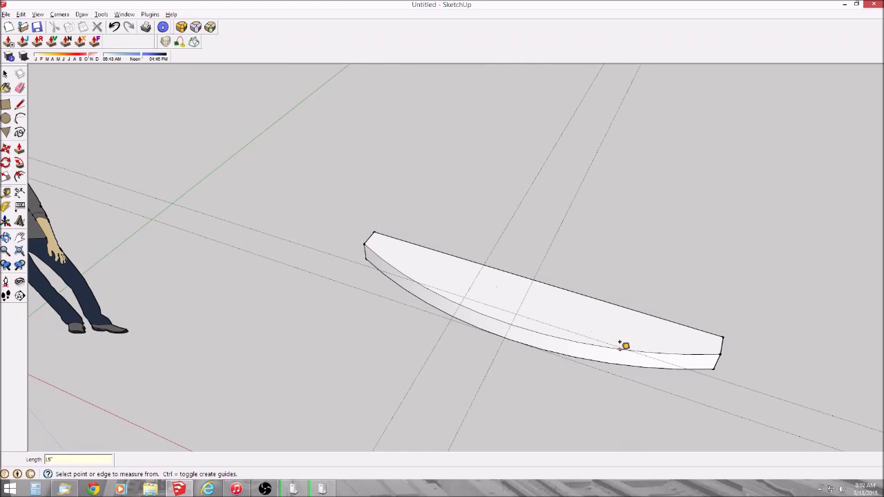
left_click(522, 301)
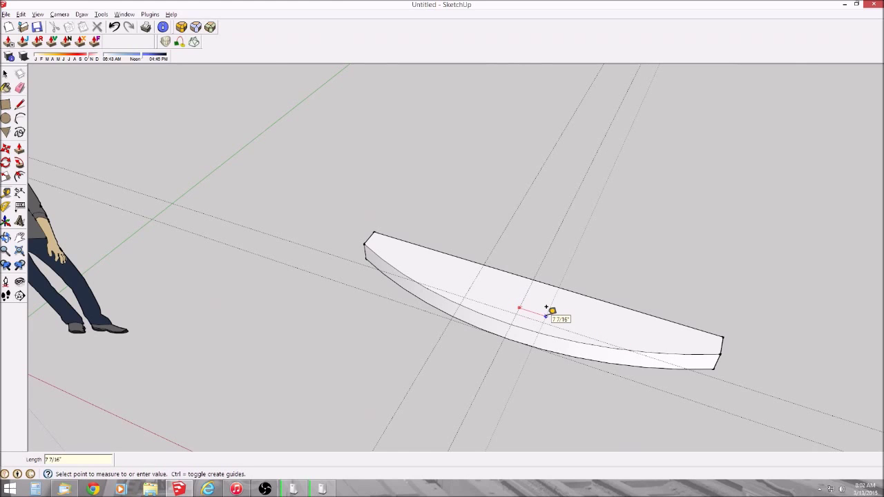
type("15")
key("Return")
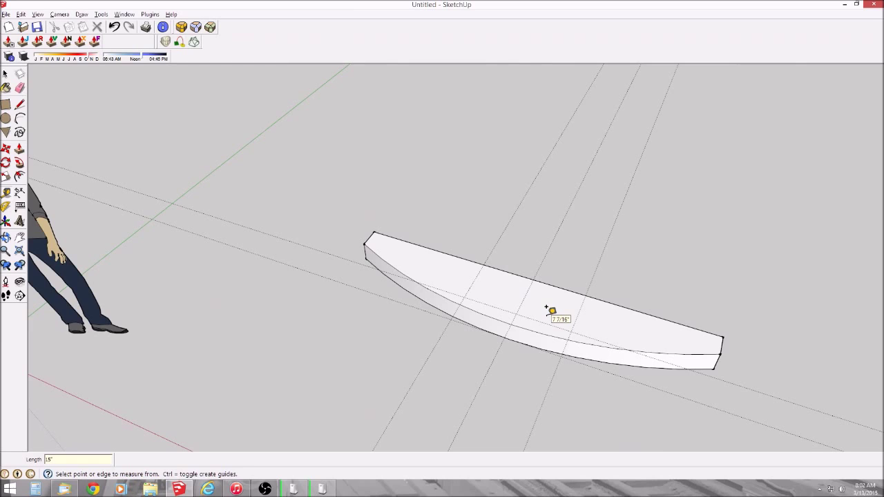
key("l")
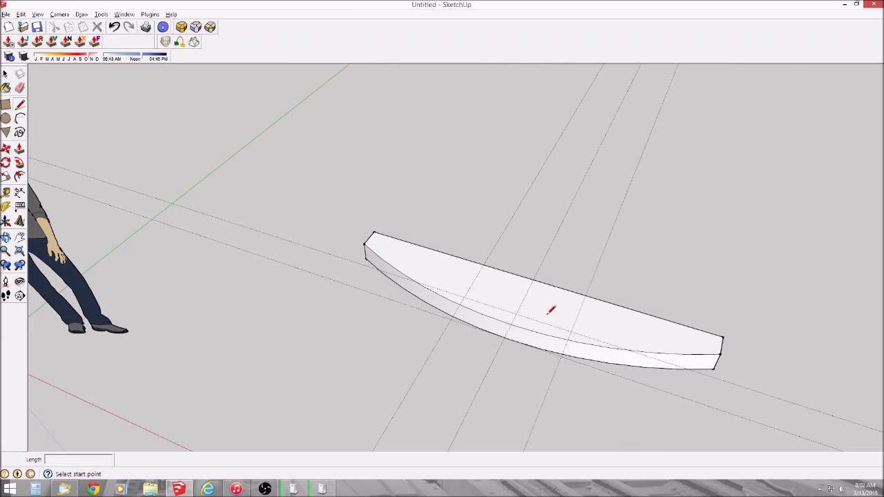
Step: Draw a segmented line across the slab from its left corner to its right corner
left_click(365, 244)
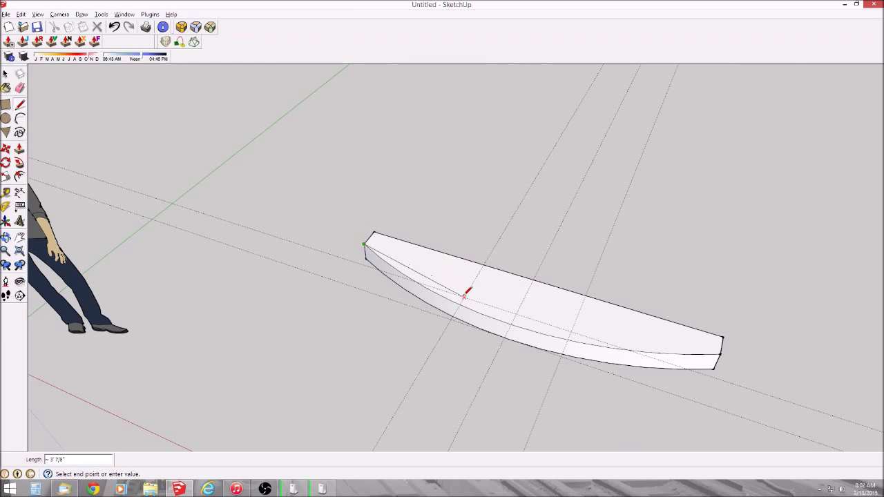
left_click(463, 298)
left_click(571, 330)
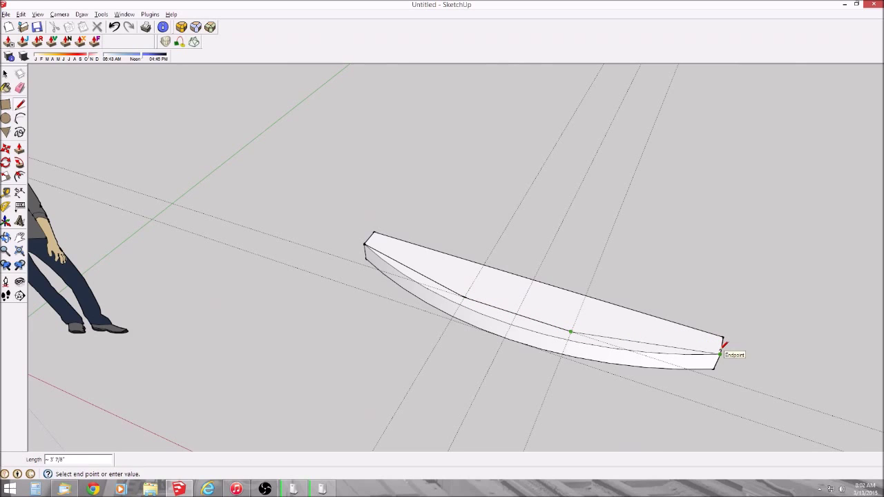
left_click(720, 353)
Step: Place three guides 3" in from the slab edges and erase an unneeded guide
key("t")
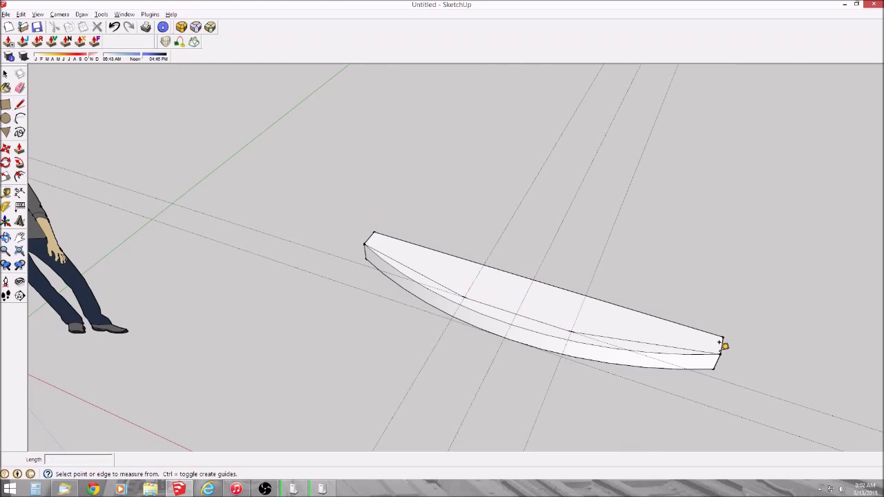
left_click(542, 321)
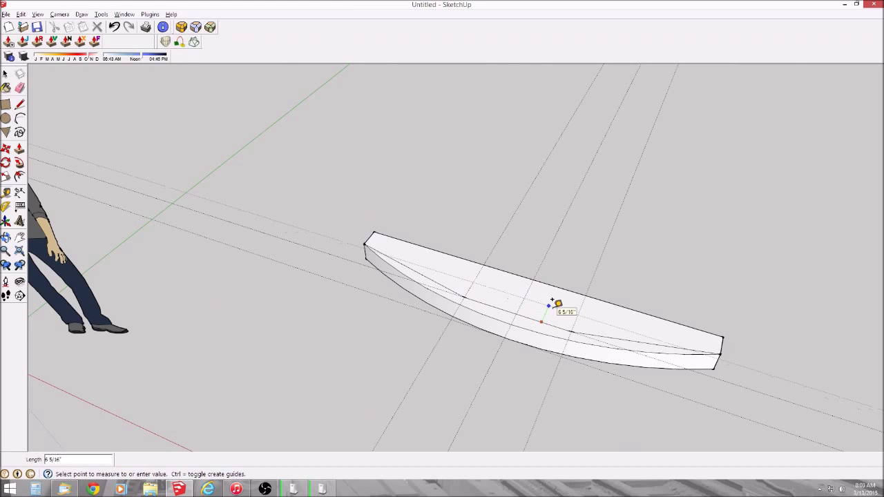
type("3")
key("Return")
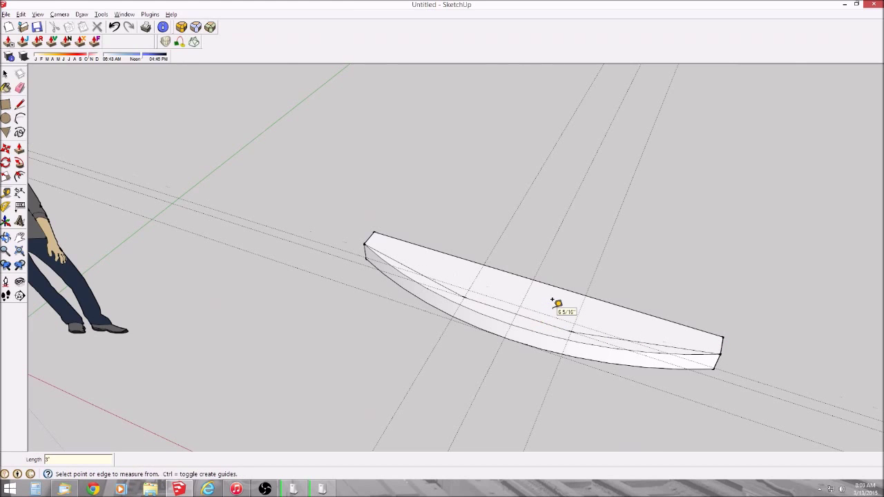
left_click(399, 261)
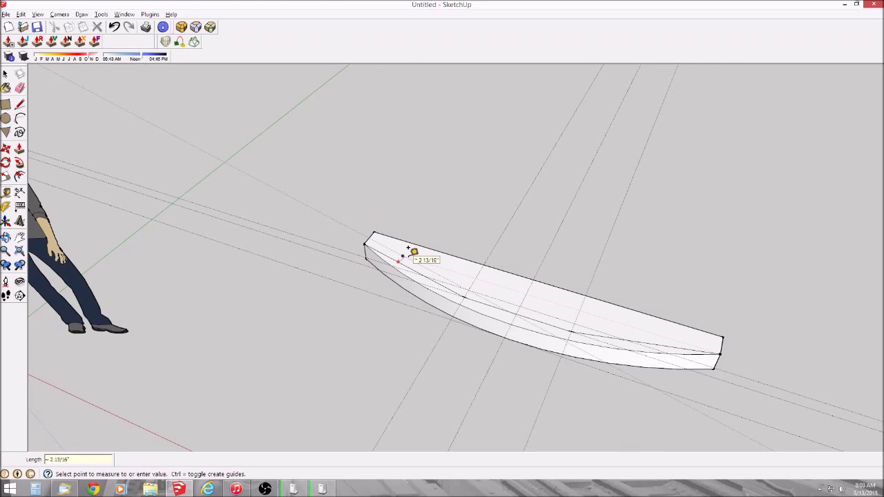
type("3")
key("Return")
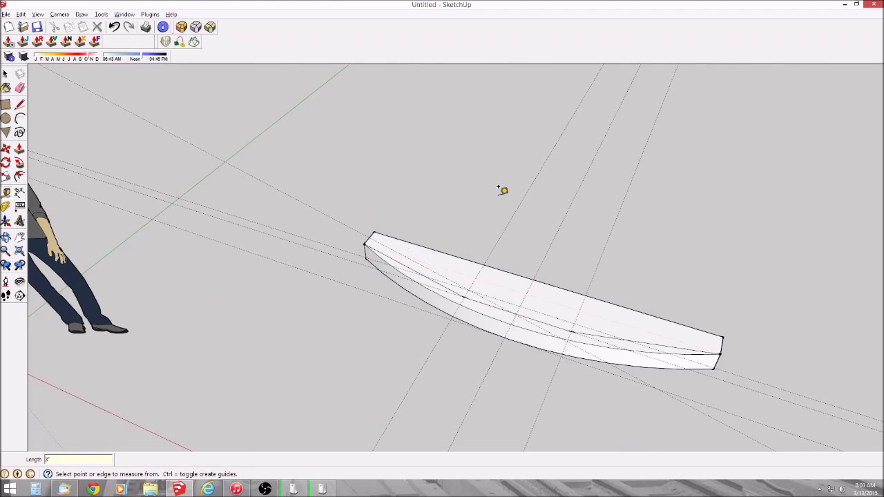
left_click(650, 343)
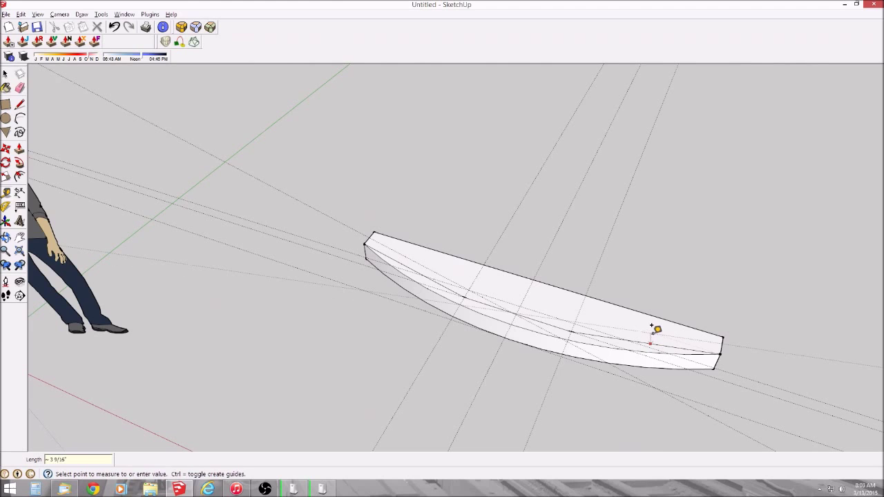
type("3")
key("Return")
scroll(651, 330, "up", 3)
key("e")
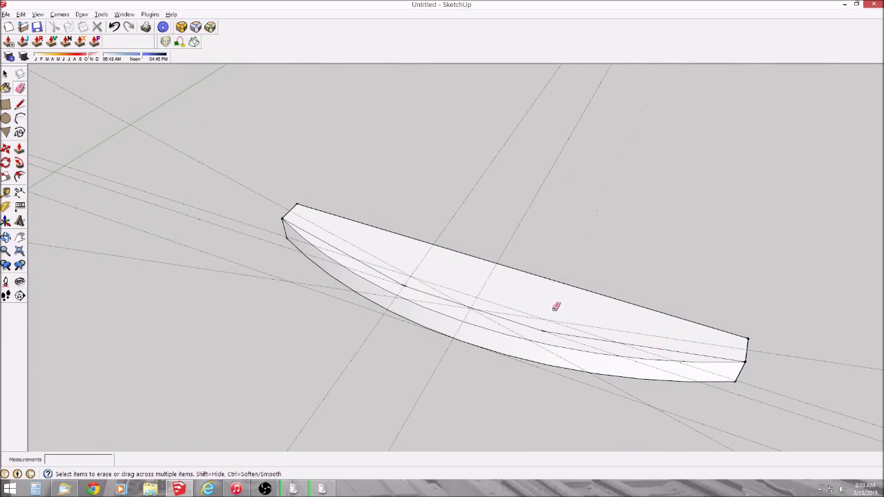
left_click(420, 263)
Step: Draw the inner segmented outline along the guides from corner to corner
key("l")
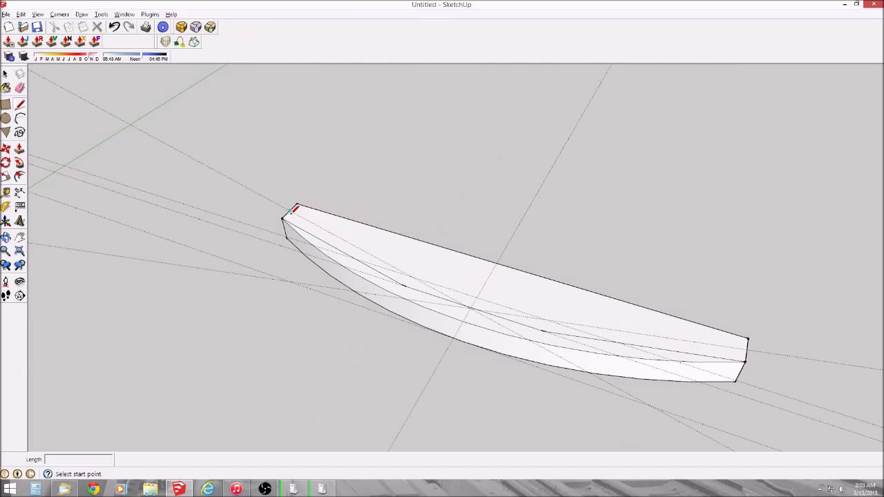
left_click(290, 212)
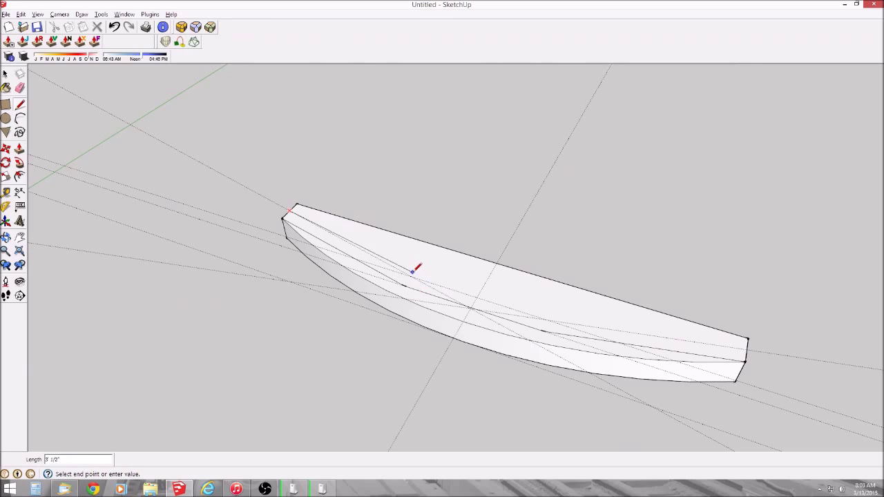
left_click(412, 277)
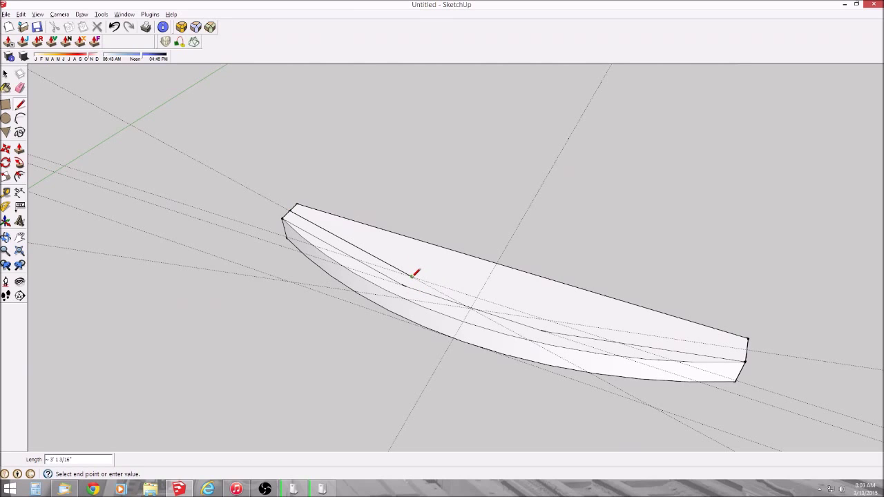
left_click(547, 319)
left_click(747, 344)
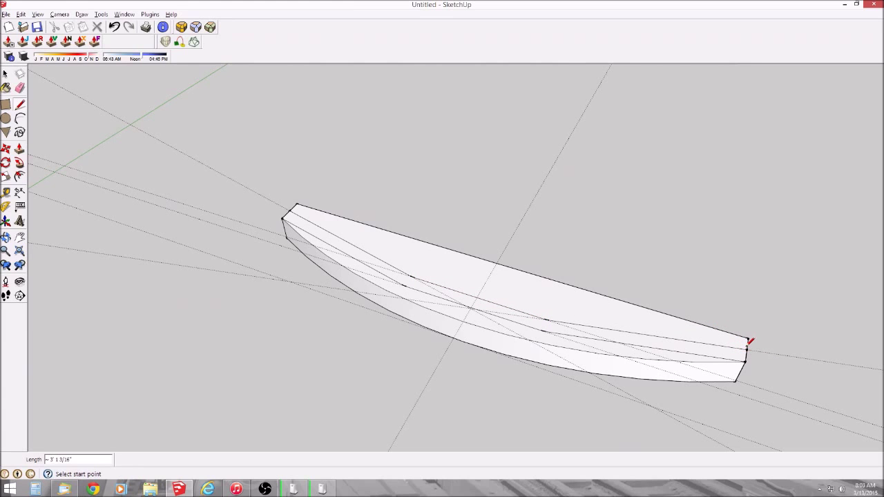
middle_click_drag(661, 329, 633, 329)
Step: Pull the thin strip up 7 into a tall three-panel wall
key("p")
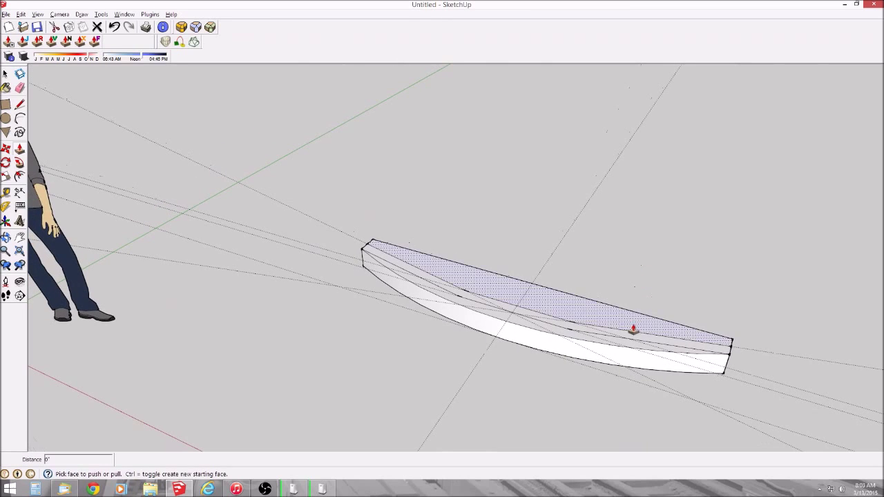
left_click_drag(632, 338, 643, 290)
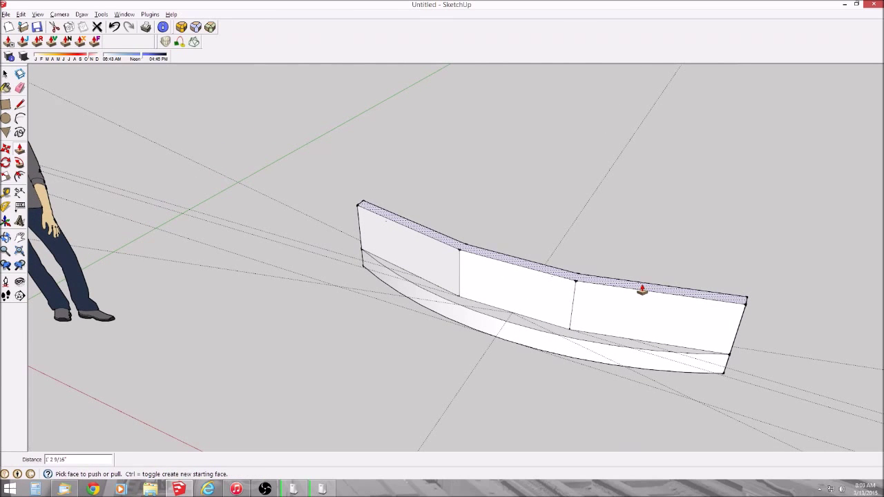
type("7")
key("Return")
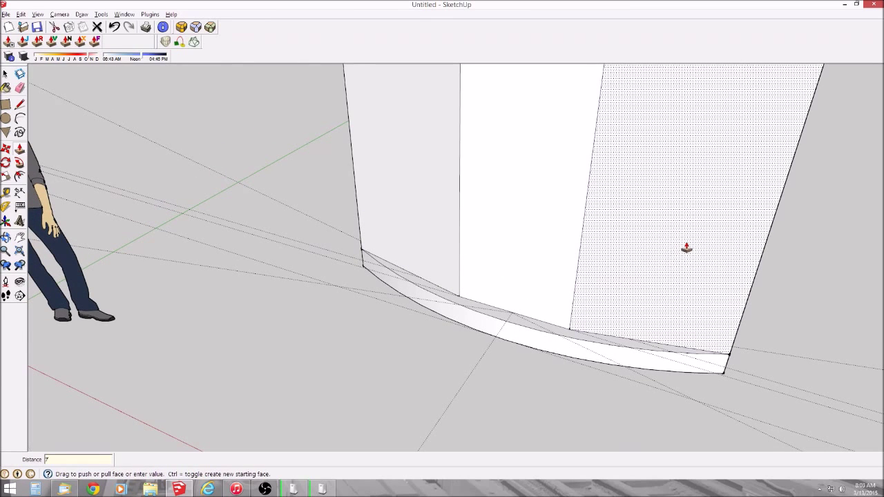
scroll(687, 247, "down", 5)
middle_click_drag(590, 239, 636, 205)
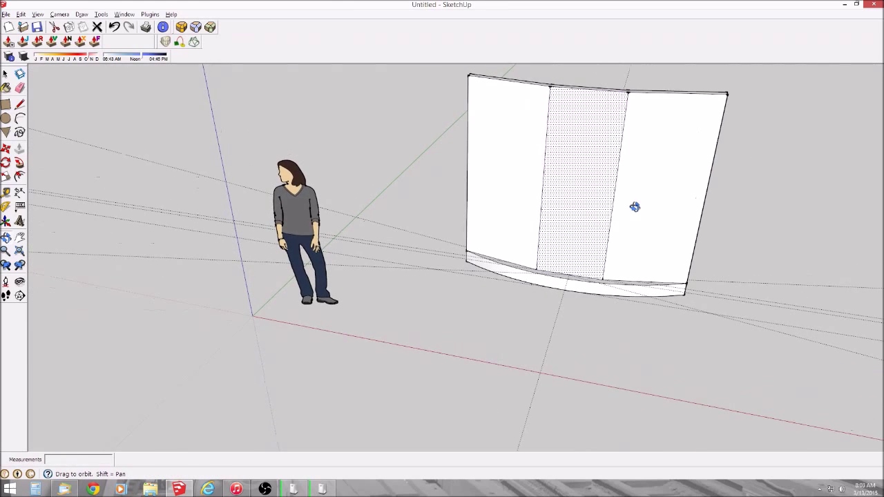
key("space")
scroll(551, 205, "up", 3)
key("h")
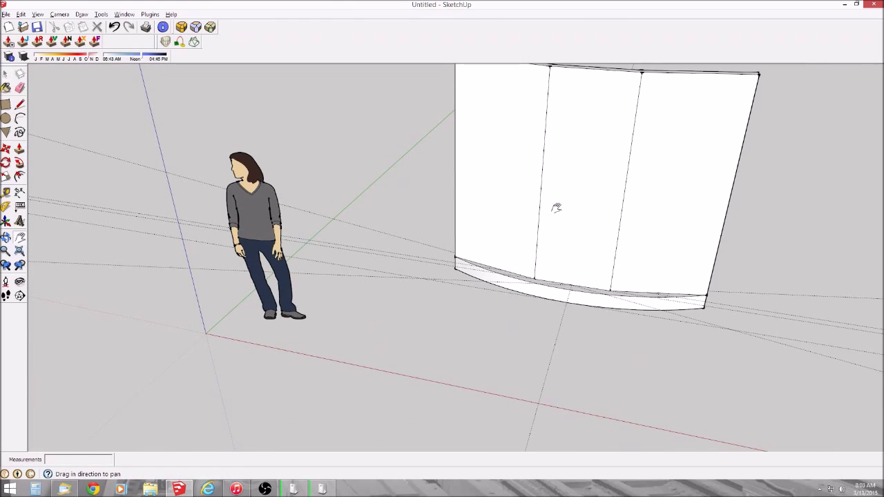
left_click_drag(557, 205, 529, 256)
scroll(546, 255, "up", 2)
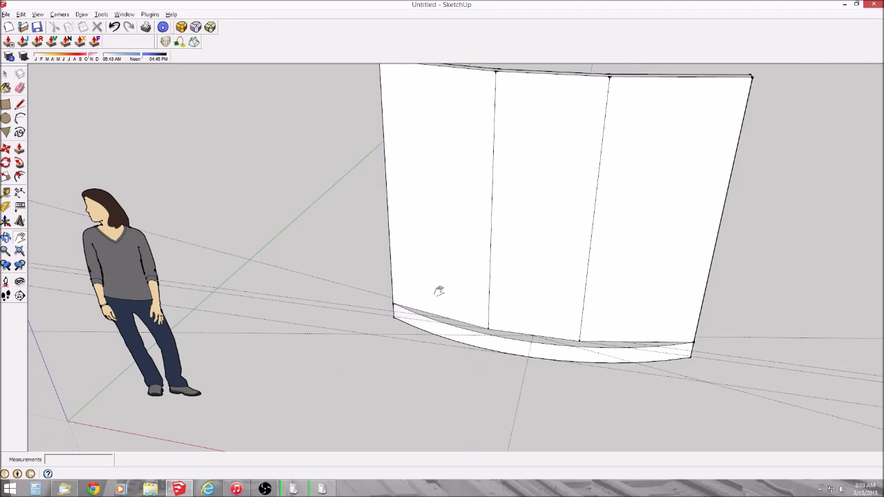
Step: Erase the leftover slanted guide lines below the wall
key("e")
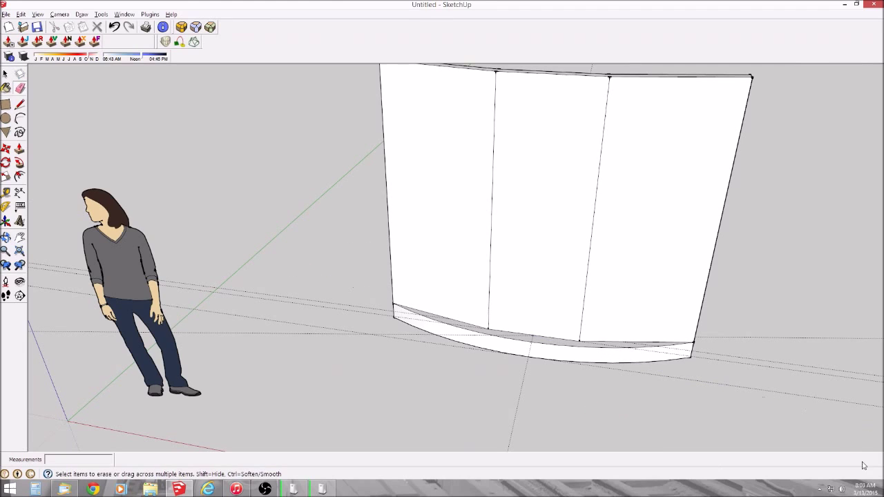
left_click(781, 337)
left_click(767, 358)
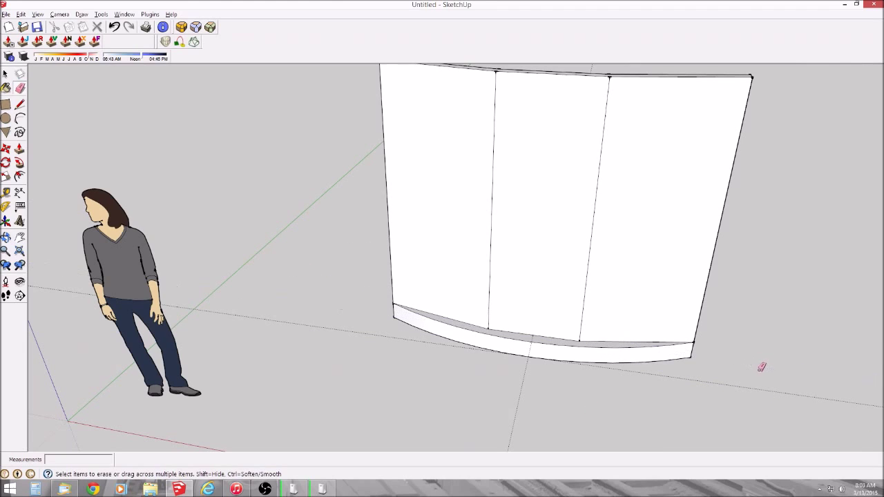
scroll(746, 364, "down", 3)
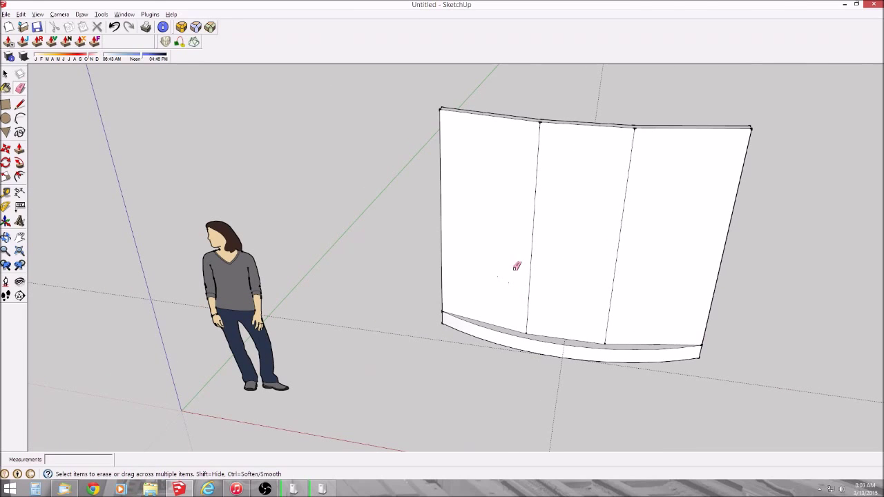
key("t")
left_click(466, 314)
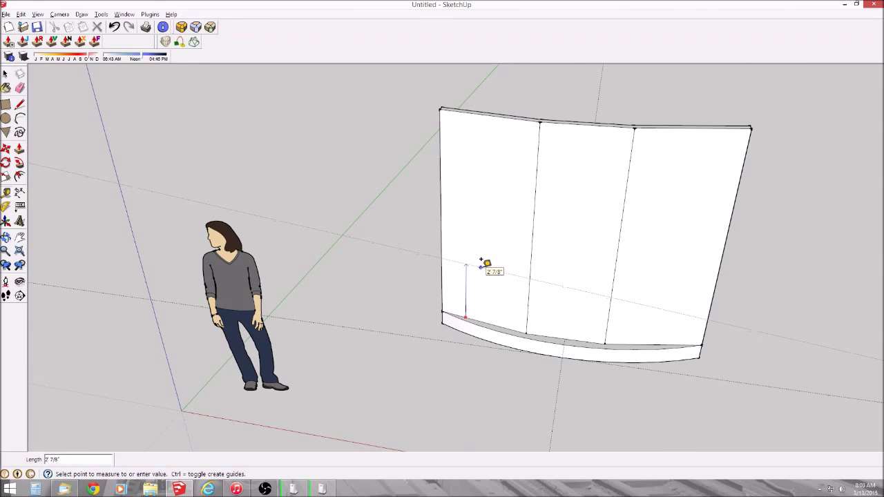
Step: Place guides 40" and about a foot above the wall's base
key("Return")
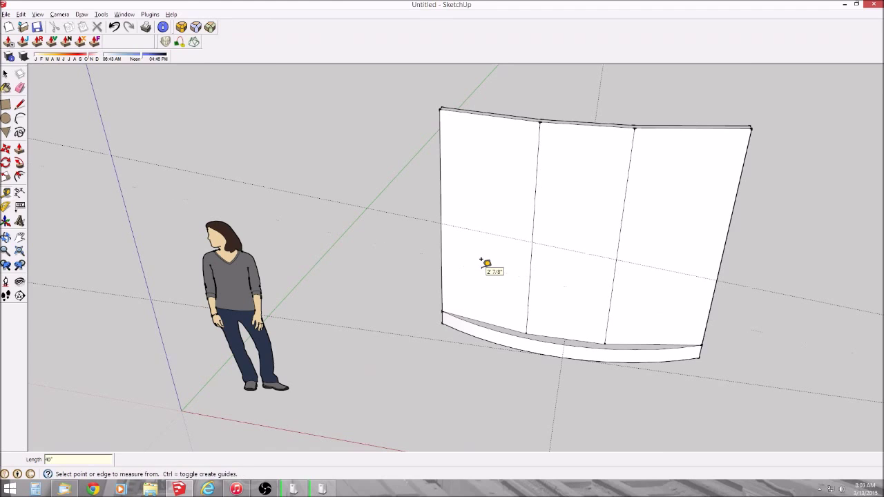
left_click(662, 341)
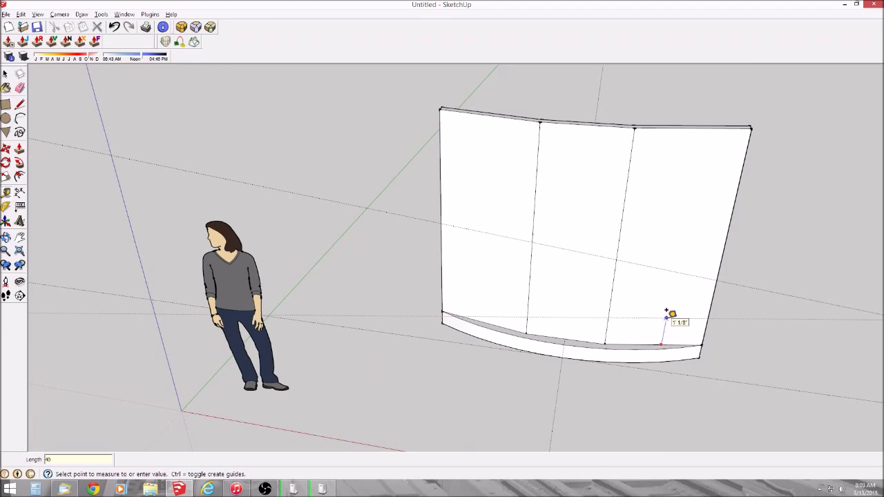
left_click(666, 314)
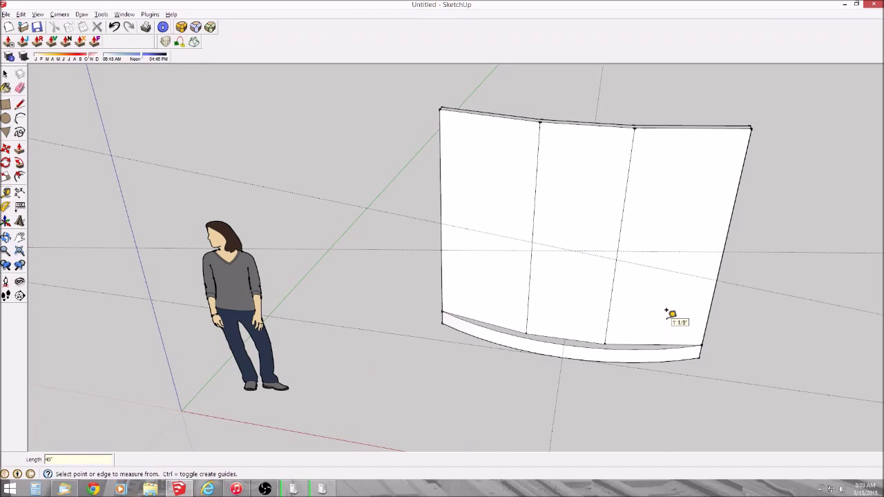
scroll(559, 214, "up", 3)
scroll(572, 172, "down", 3)
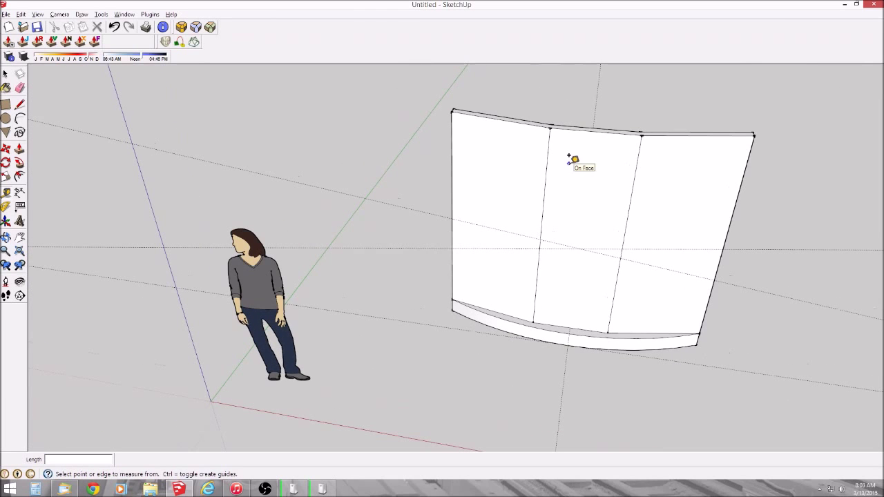
Step: Raise the wall's top face by 6"
key("p")
left_click(566, 131)
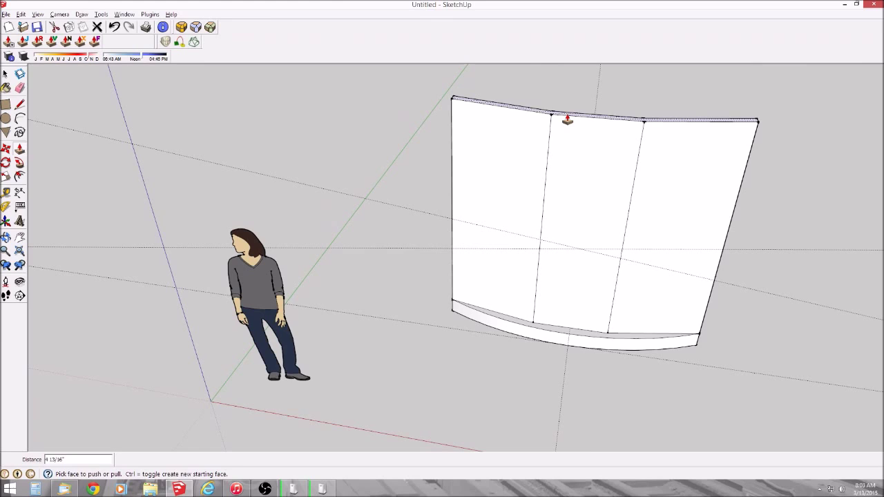
key("Return")
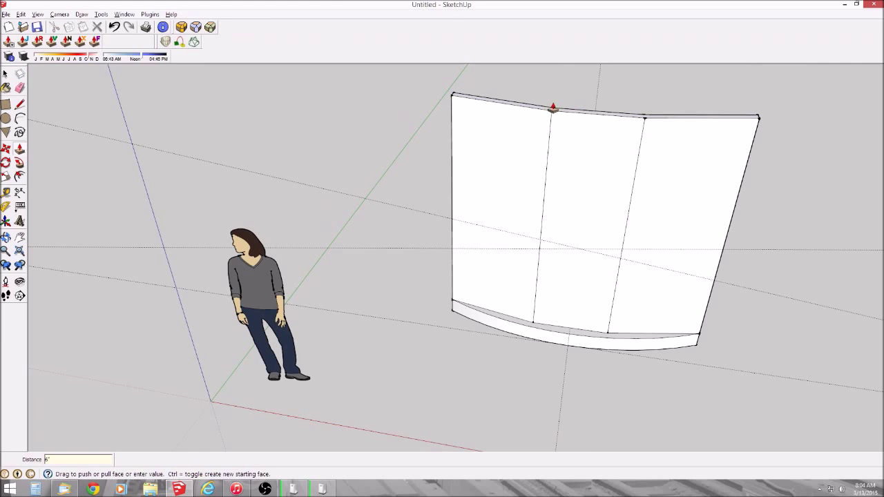
Step: Place guides 6" inside the left and right edges and 4" beside each panel seam
key("t")
left_click(451, 149)
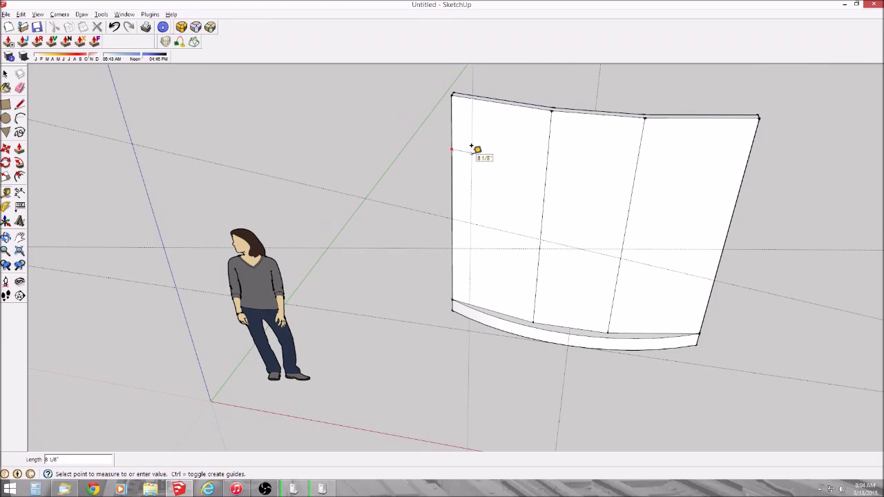
key("Return")
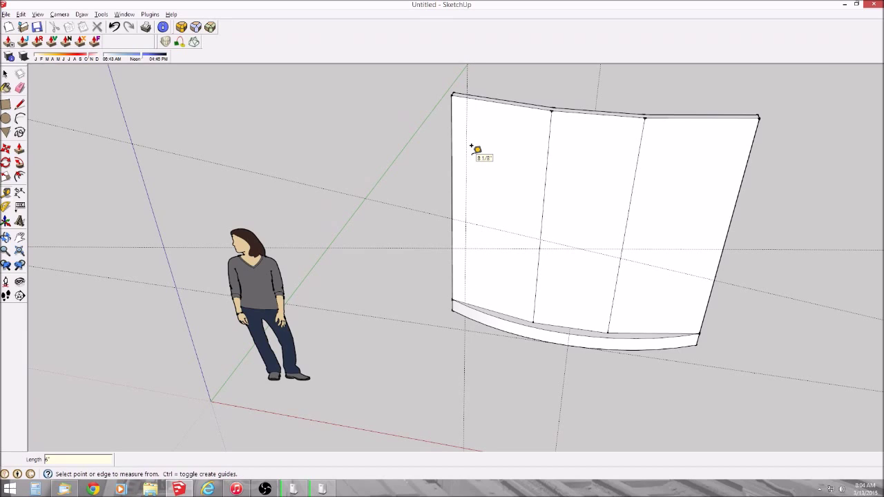
left_click(746, 169)
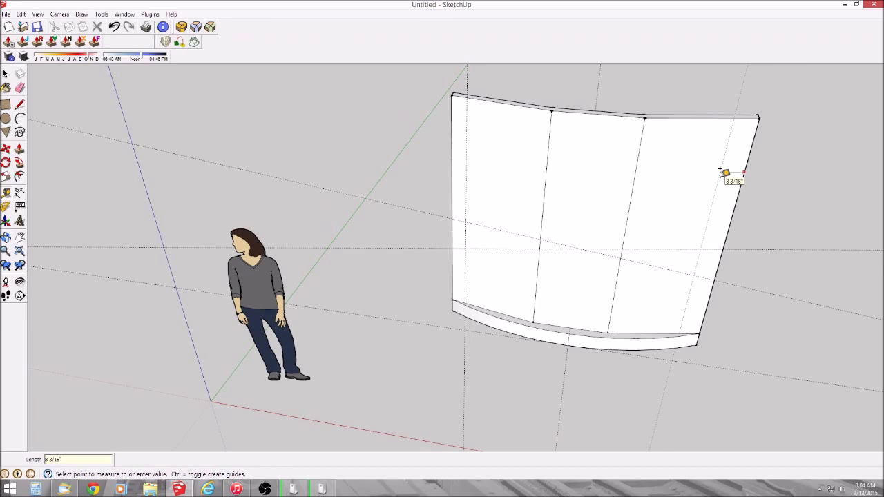
key("Return")
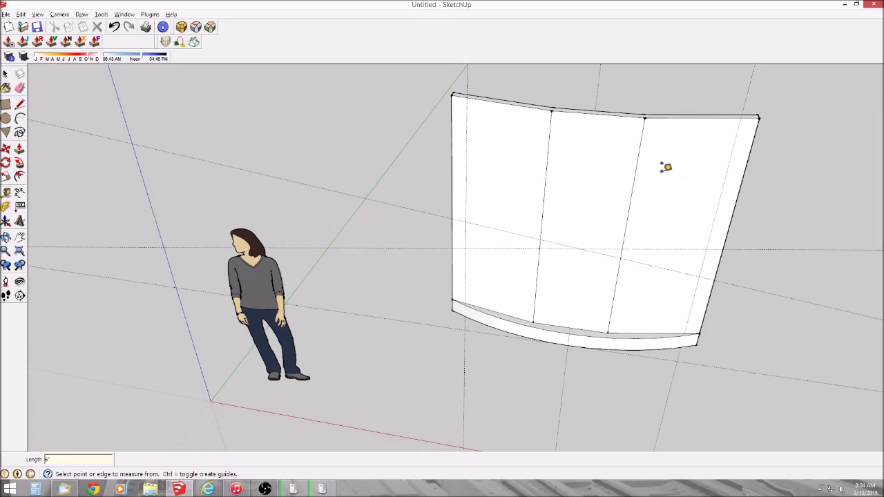
left_click(549, 152)
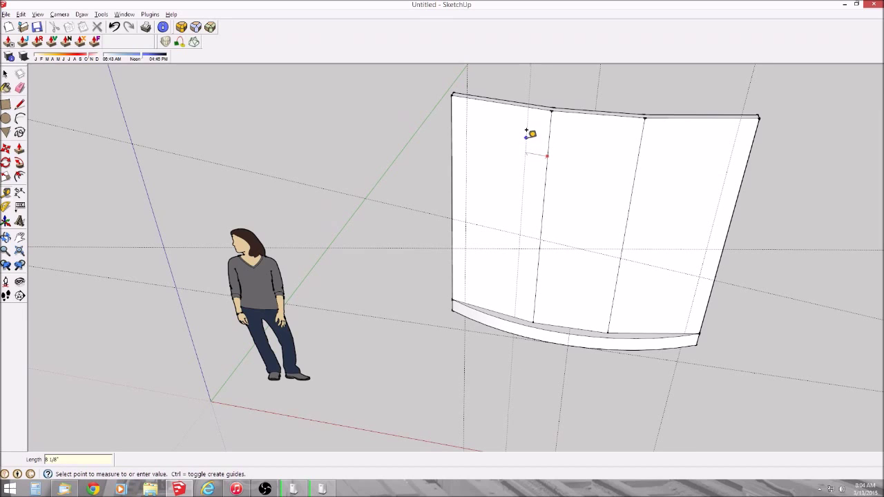
key("Return")
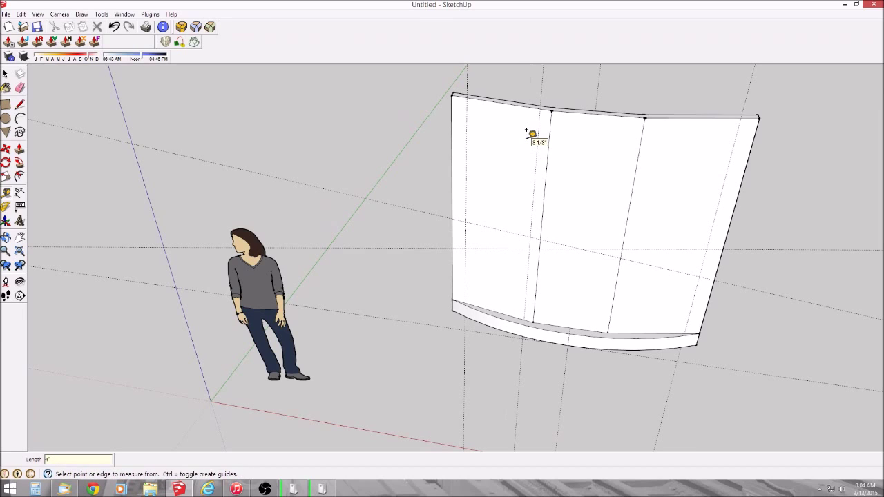
left_click(634, 170)
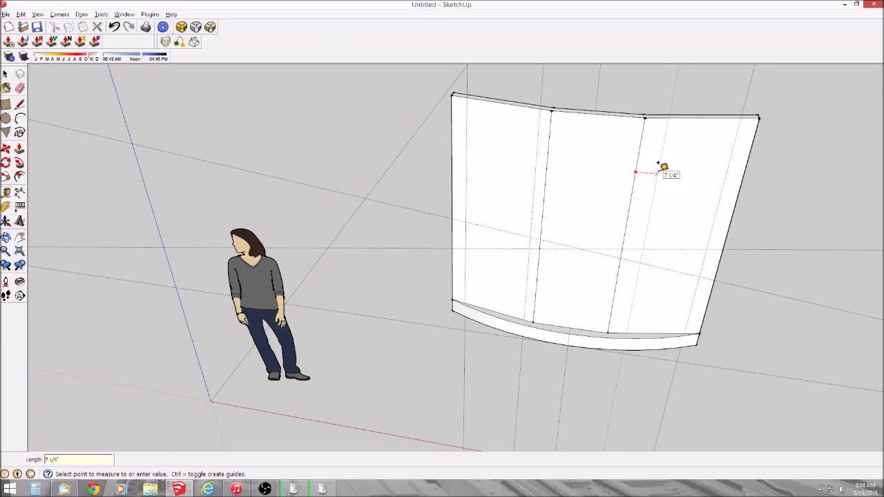
left_click(661, 162)
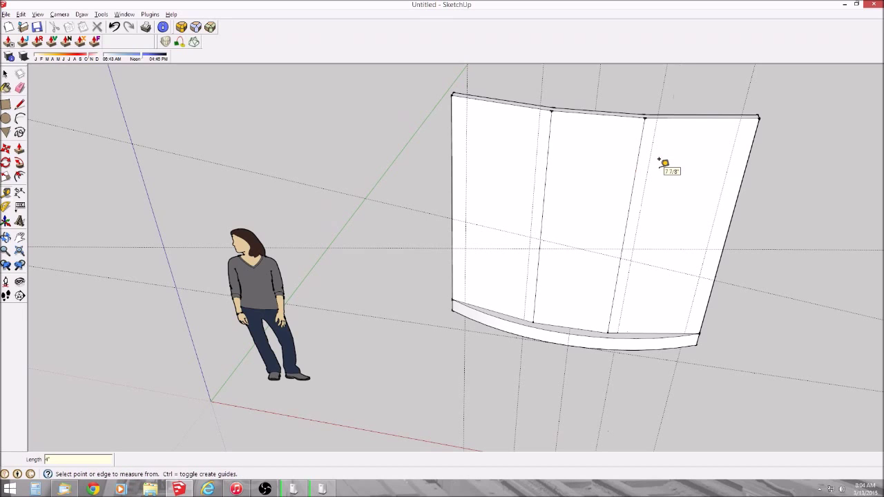
Step: Place guides 2" below the wall's top edge
left_click(506, 103)
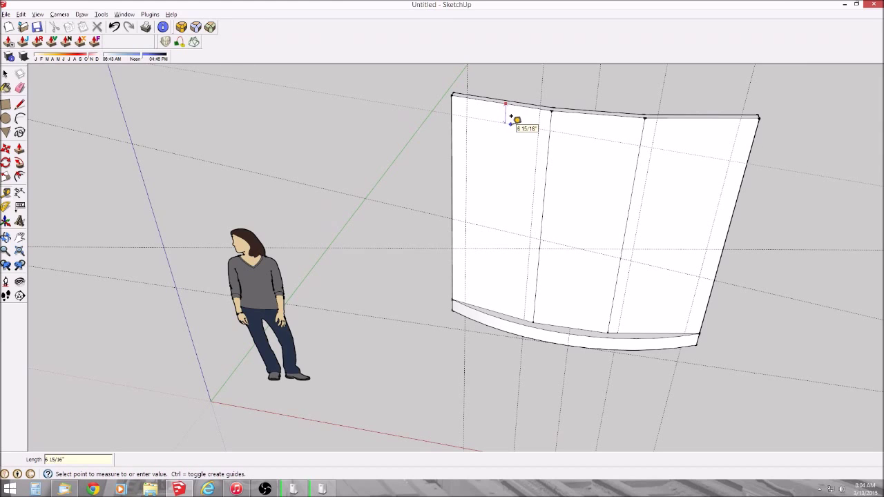
left_click(512, 121)
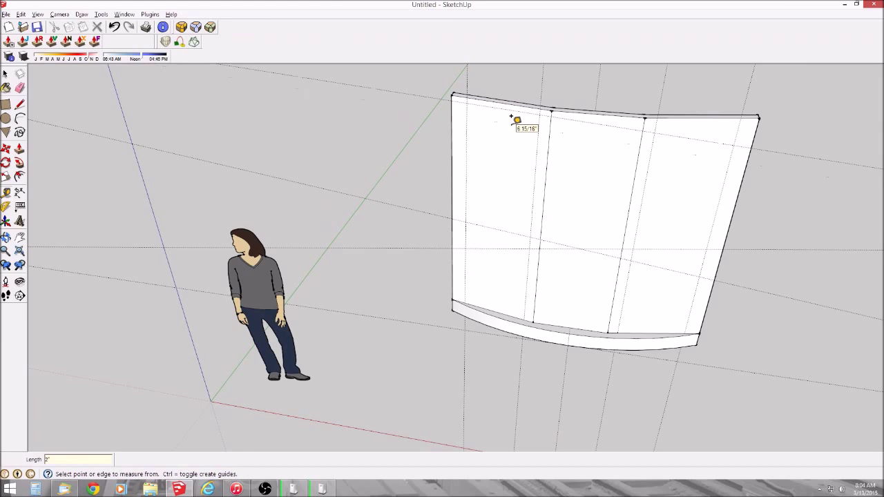
left_click(706, 119)
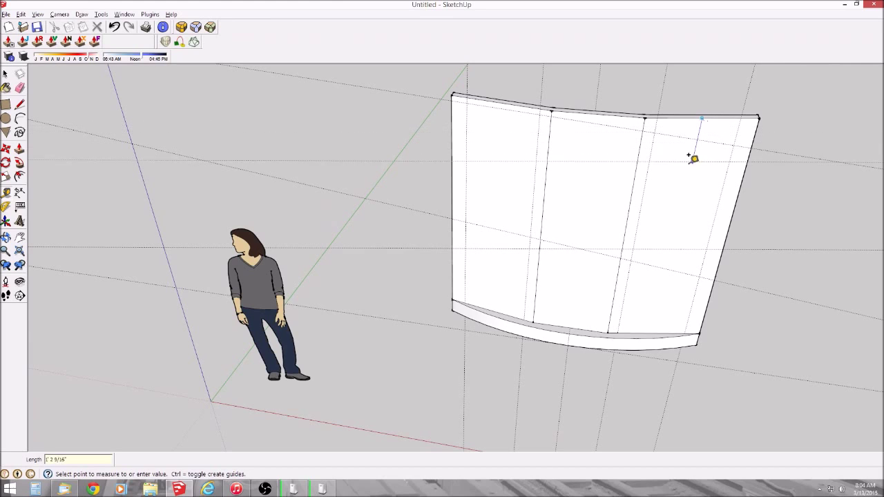
type("2")
key("Return")
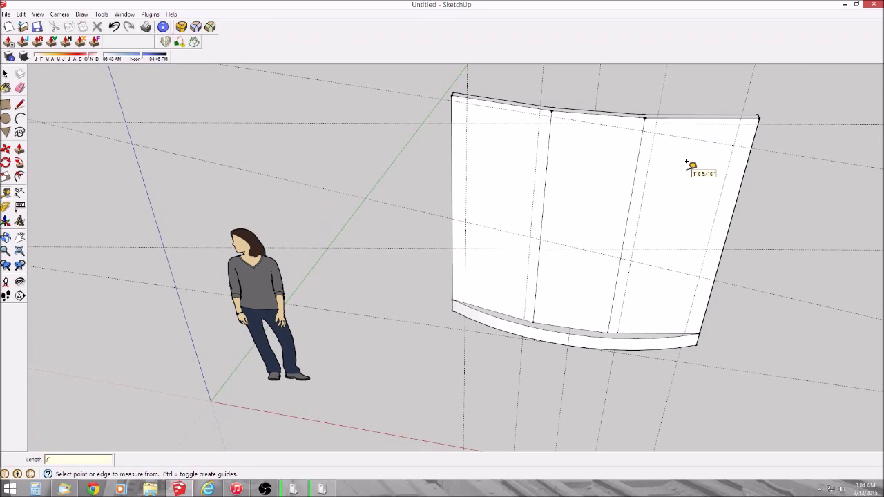
key("r")
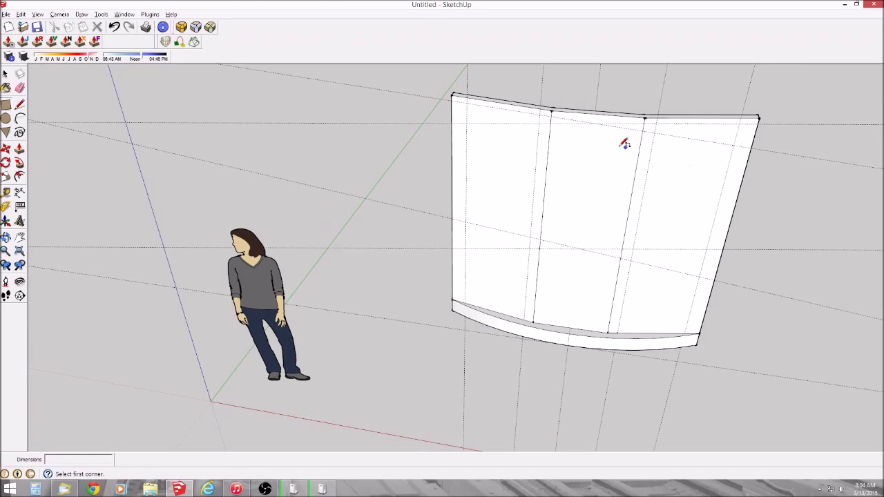
Step: Draw the left and right window rectangles between guide intersections on the outer panels
left_click(467, 103)
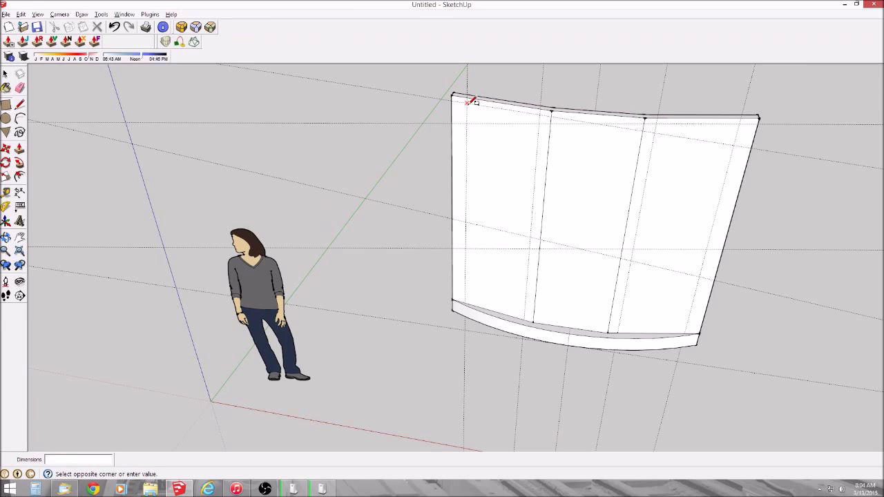
left_click(531, 236)
middle_click_drag(538, 234, 645, 227)
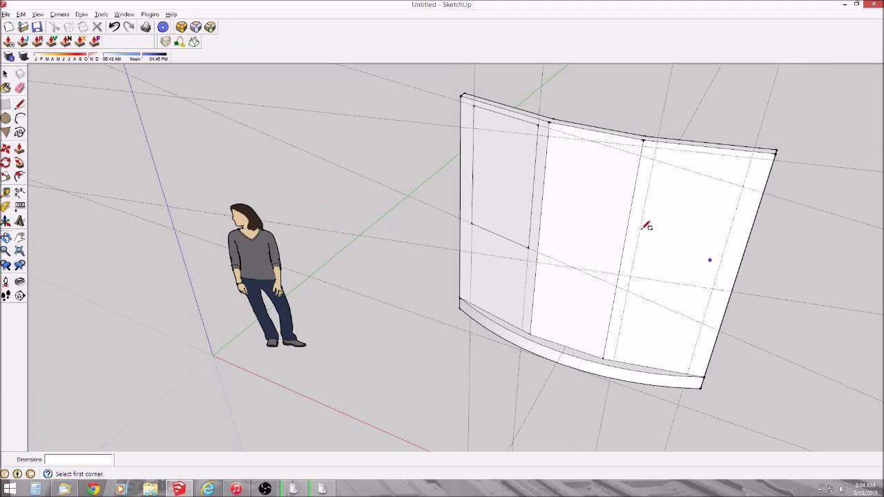
left_click(656, 147)
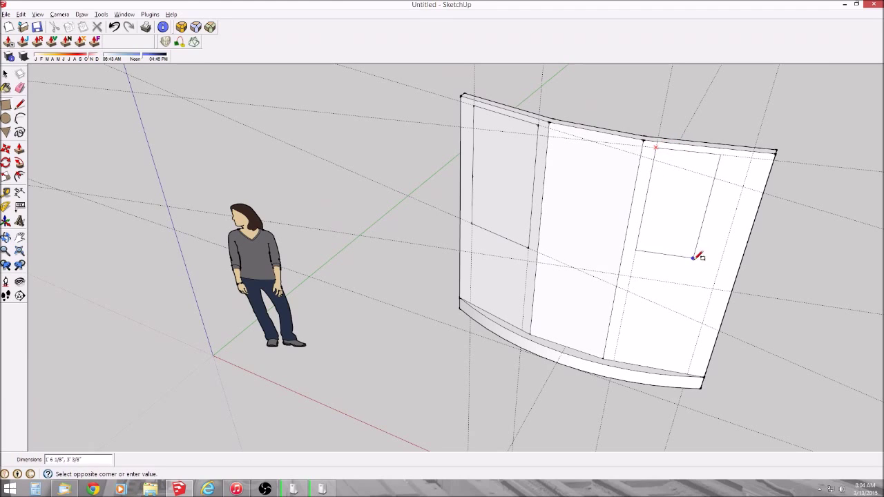
left_click(713, 288)
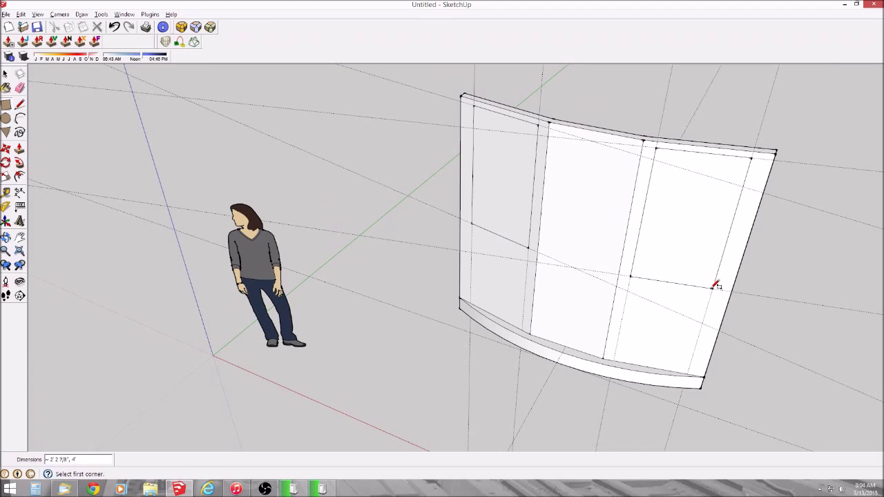
key("e")
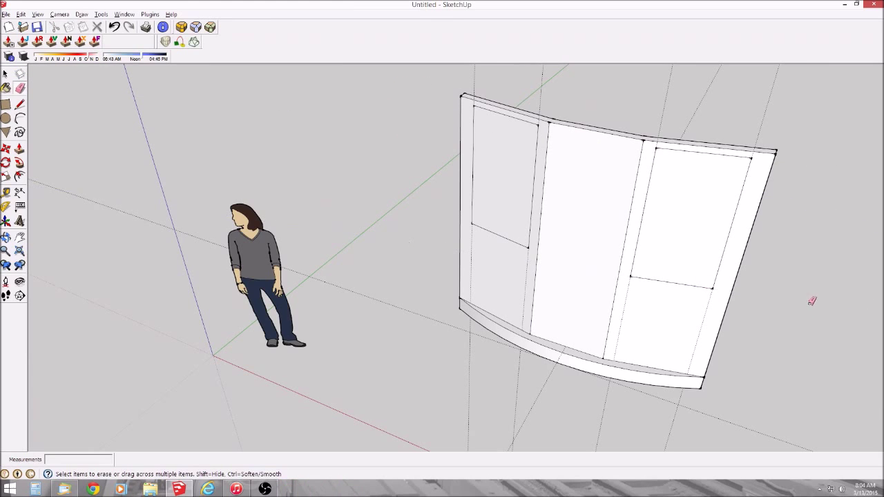
middle_click_drag(811, 300, 857, 288)
Step: Place middle-panel guides: one above the bottom, one 2" below the top, two 4" from the edges
key("t")
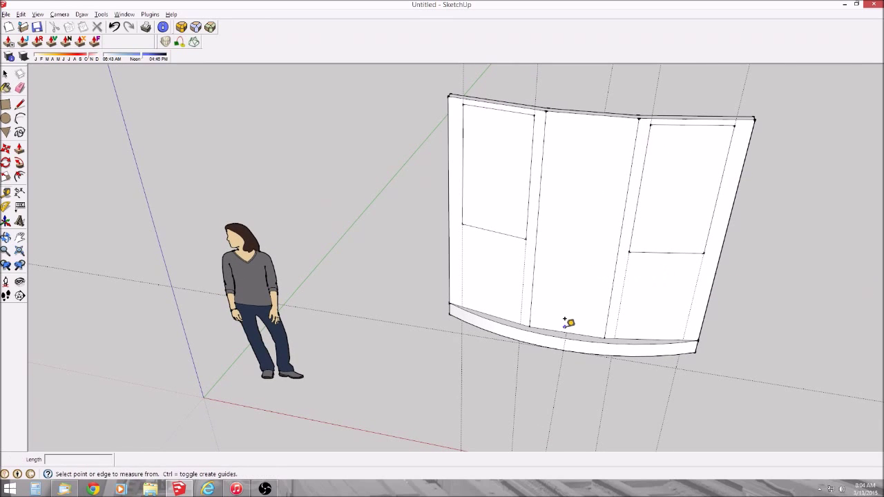
left_click(554, 330)
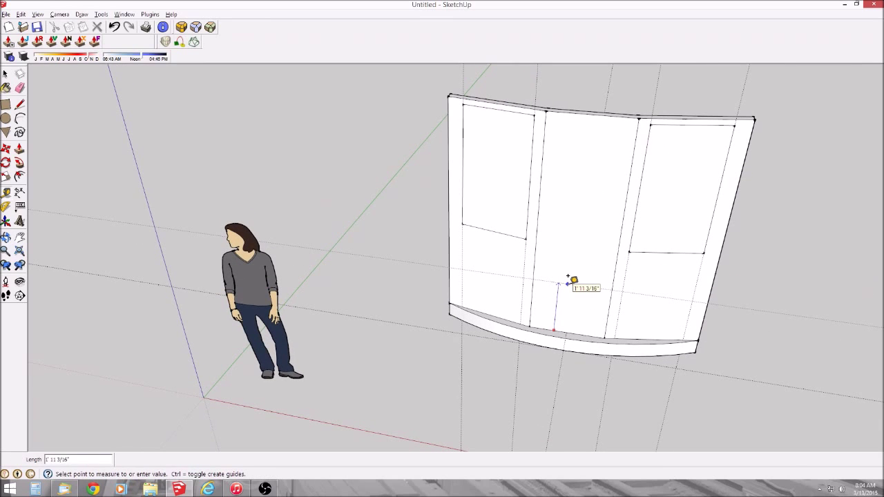
left_click(568, 277)
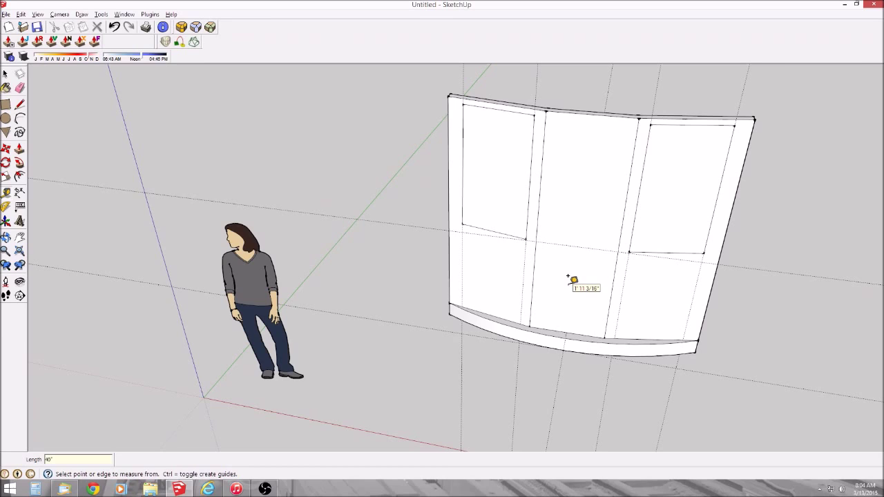
left_click(570, 111)
type("2")
key("Return")
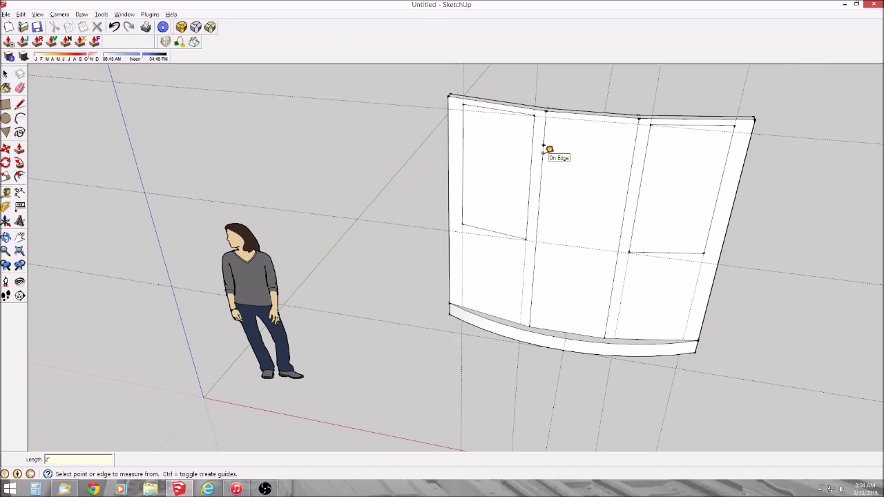
left_click(543, 153)
type("4")
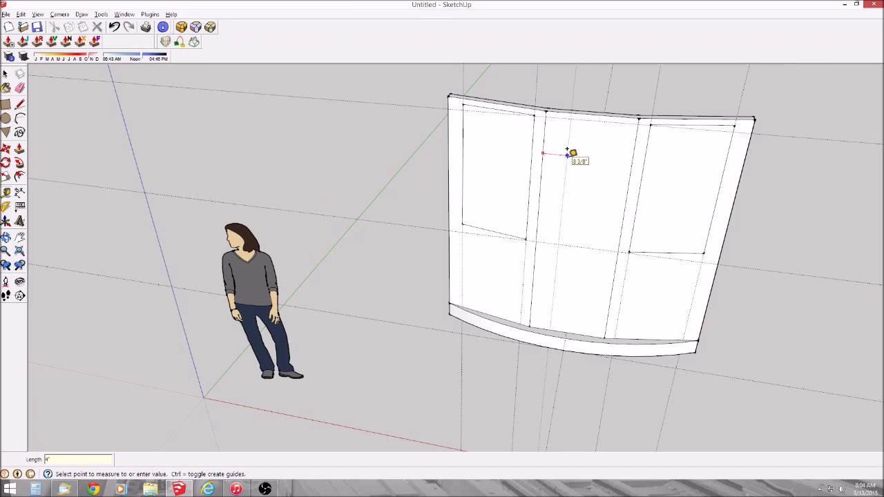
key("Return")
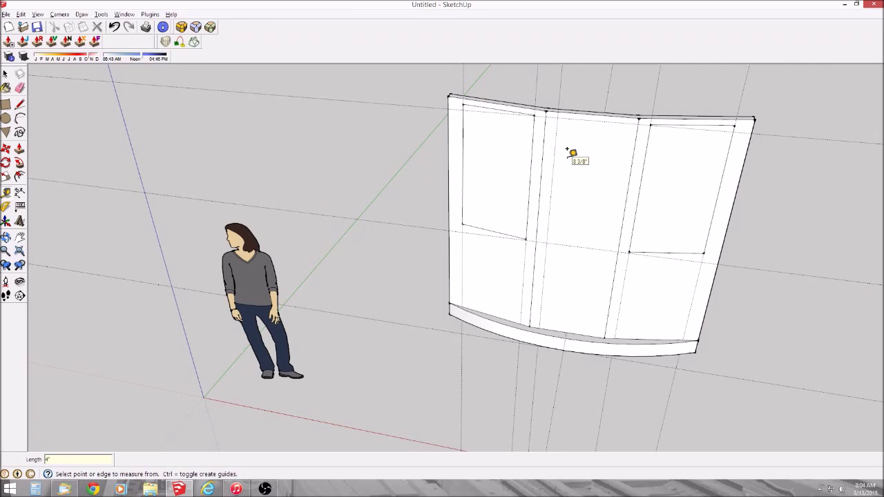
left_click(634, 148)
key("Return")
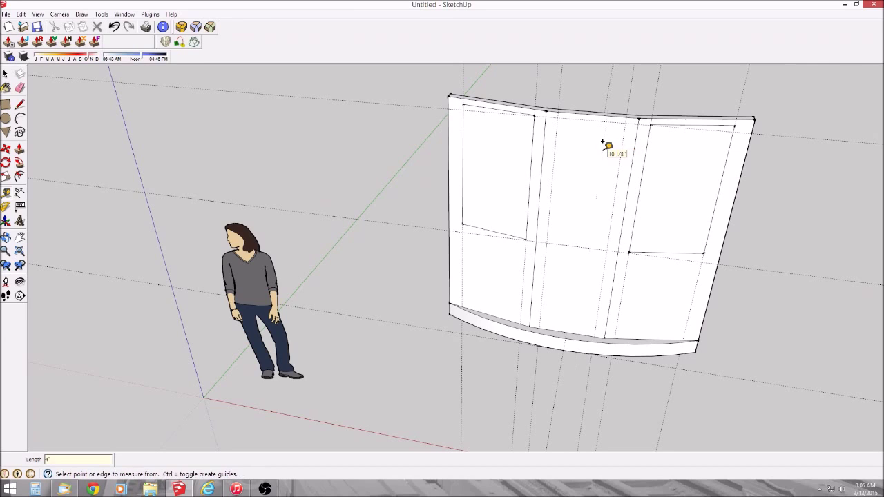
Step: Draw the middle window rectangle between the guide intersections
key("r")
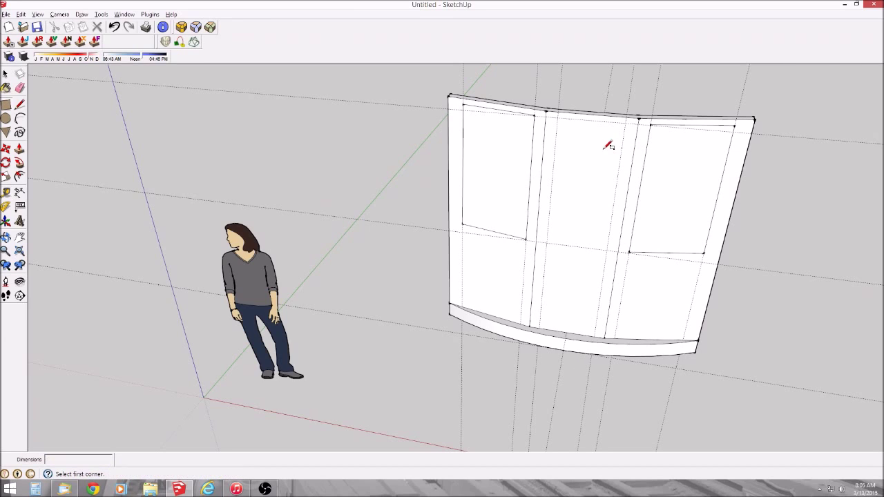
left_click(558, 117)
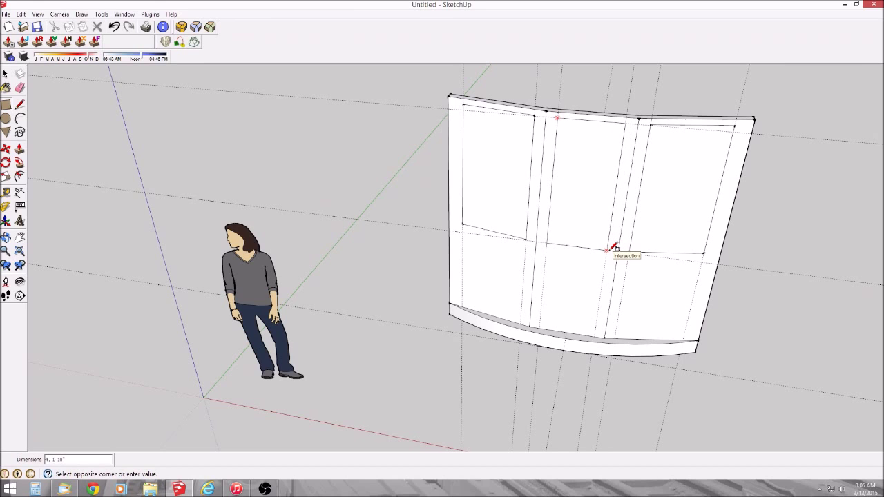
left_click(608, 250)
middle_click_drag(613, 248, 592, 257)
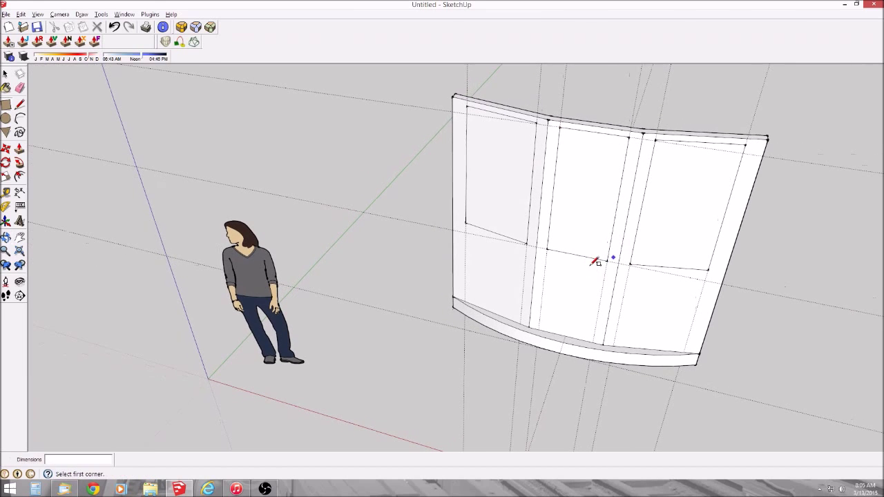
Step: Erase the upper guide line and push all three window panels 3 inches into the wall
key("e")
left_click(412, 228)
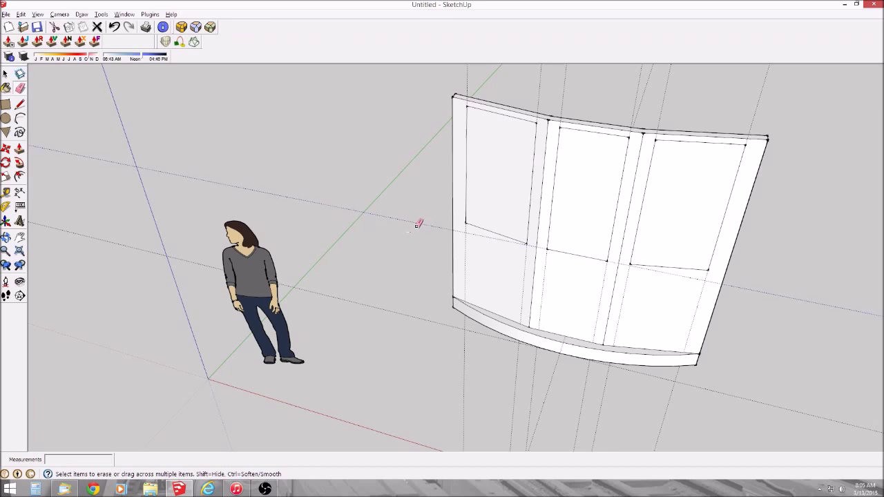
key("p")
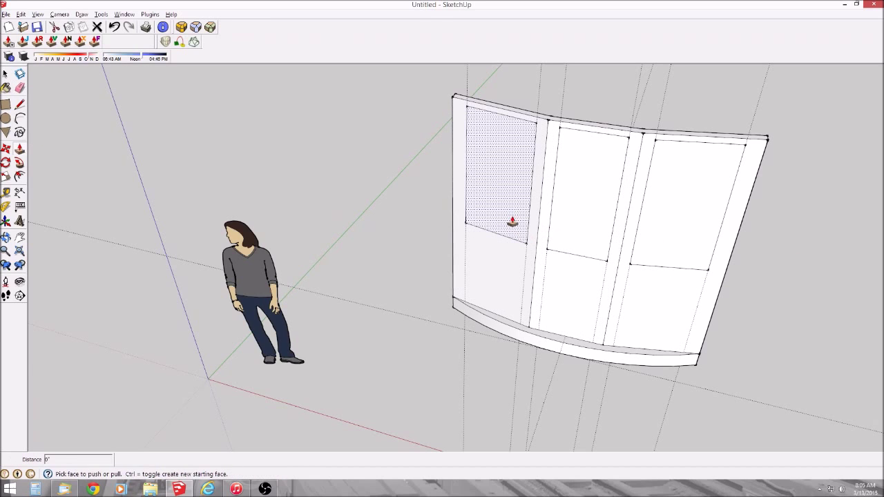
left_click_drag(509, 221, 508, 215)
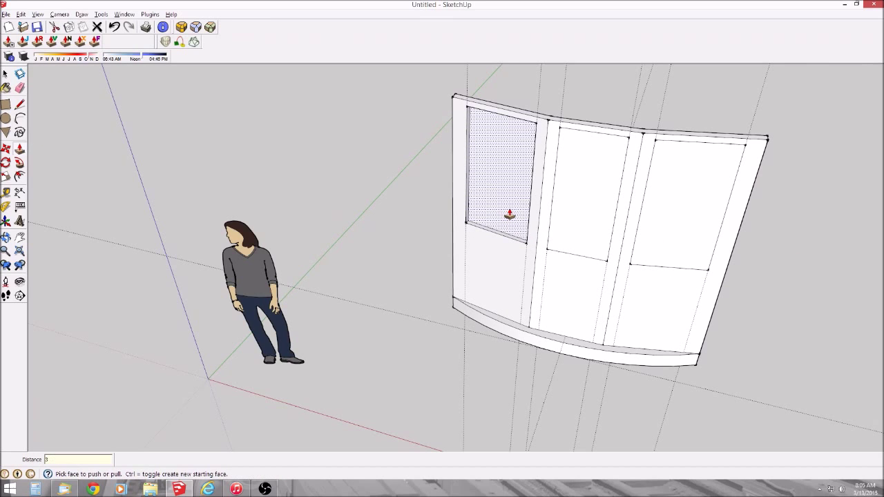
key("Return")
double_click(691, 223)
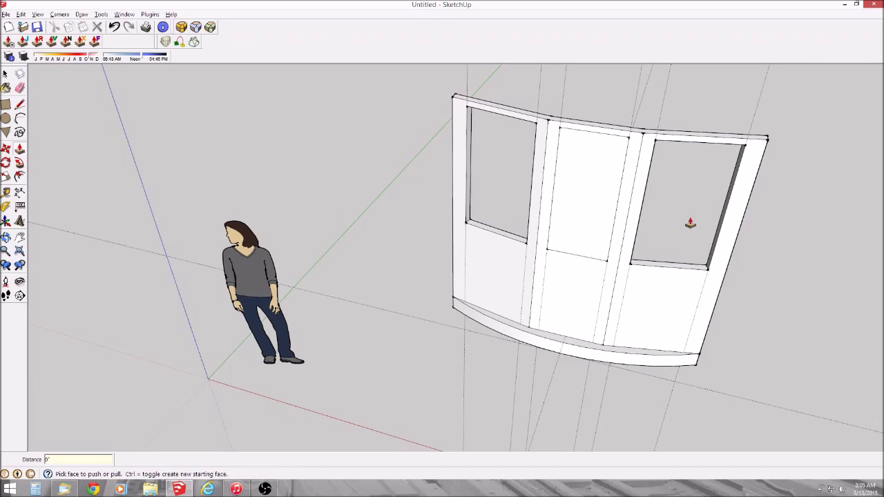
double_click(591, 220)
Step: Reframe the view on the front of the wall and select the entire end wall
middle_click_drag(590, 219, 653, 198)
scroll(588, 208, "down", 2)
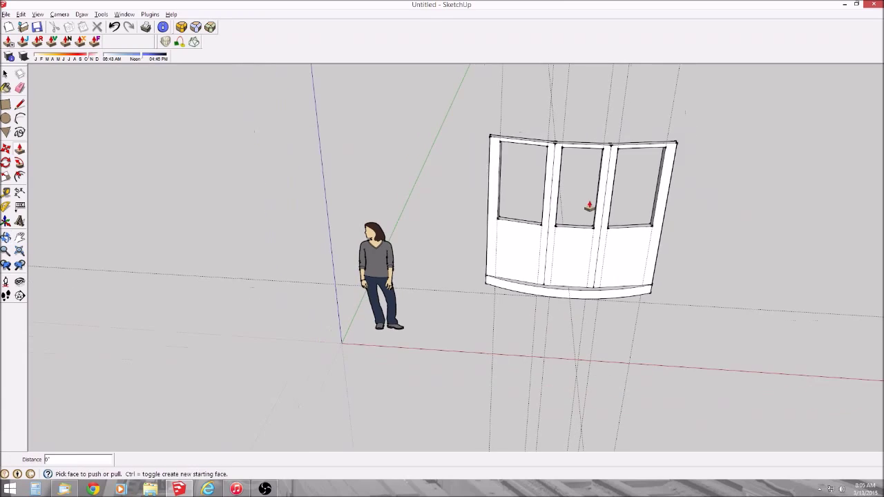
middle_click_drag(529, 207, 424, 247, "shift")
scroll(487, 270, "down", 2)
scroll(622, 254, "up", 2)
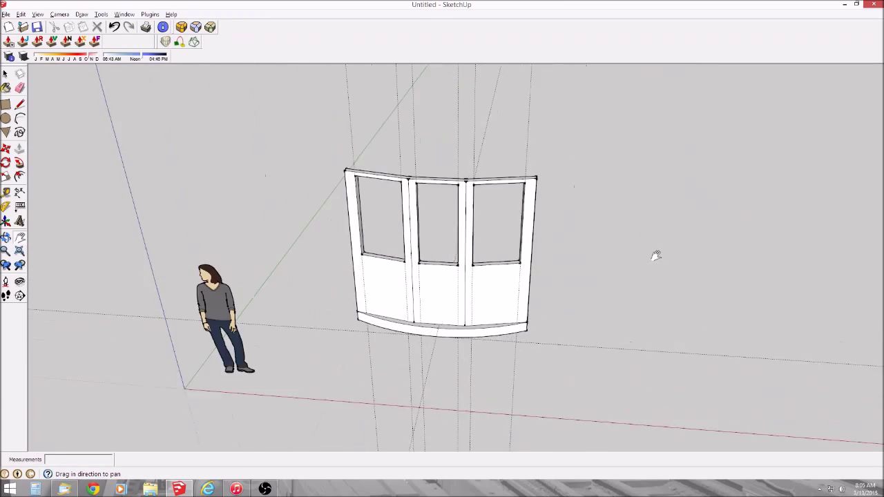
mouse_move(656, 253)
middle_mouse_down()
mouse_move(304, 286)
mouse_move(134, 285)
mouse_move(663, 291)
mouse_move(659, 256)
mouse_move(665, 264)
middle_mouse_up()
scroll(664, 264, "down", 1)
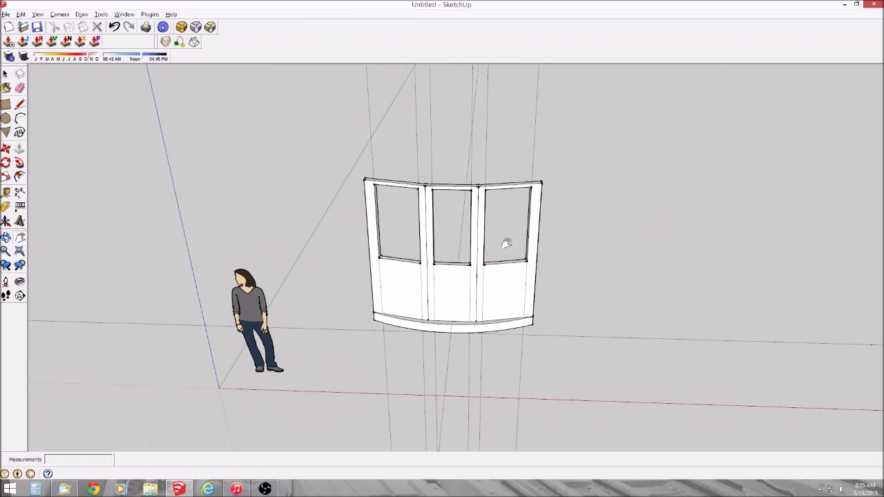
left_click_drag(325, 157, 573, 358)
Step: Make the selected wall geometry into a single group
right_click(510, 289)
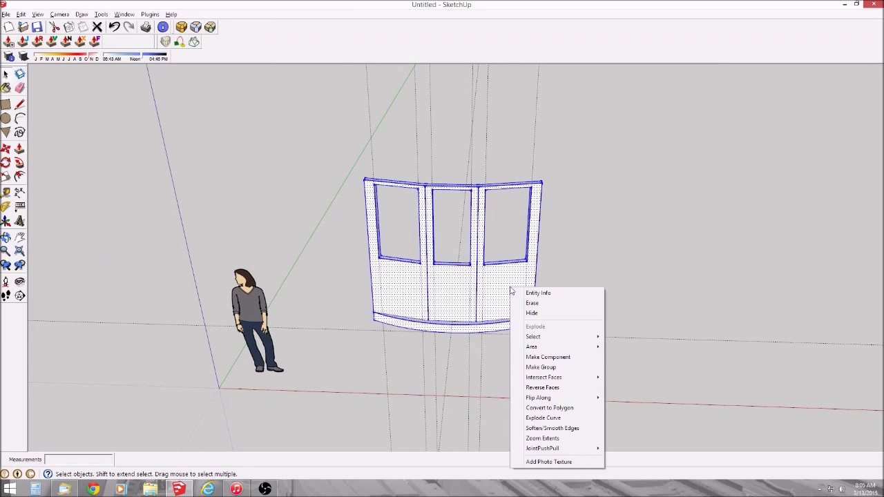
left_click(569, 368)
middle_click_drag(631, 293, 558, 317)
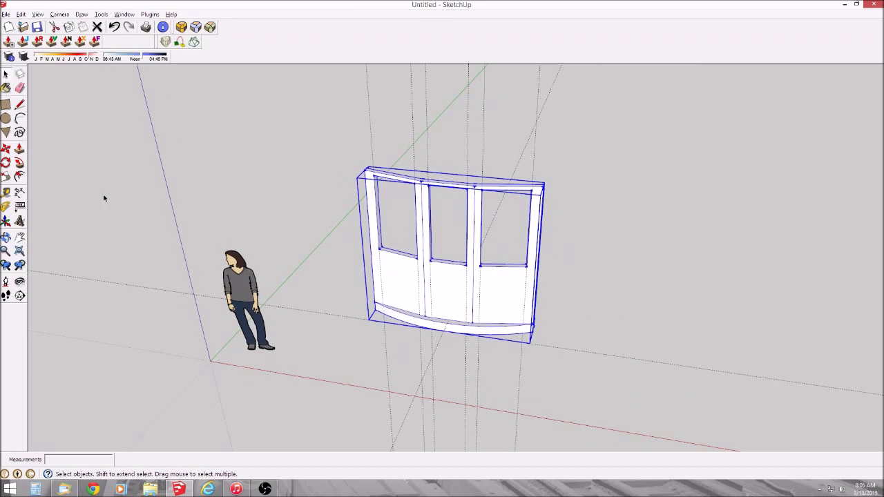
Step: Move the wall group by its bottom corner to a new position, then reselect it
left_click(6, 151)
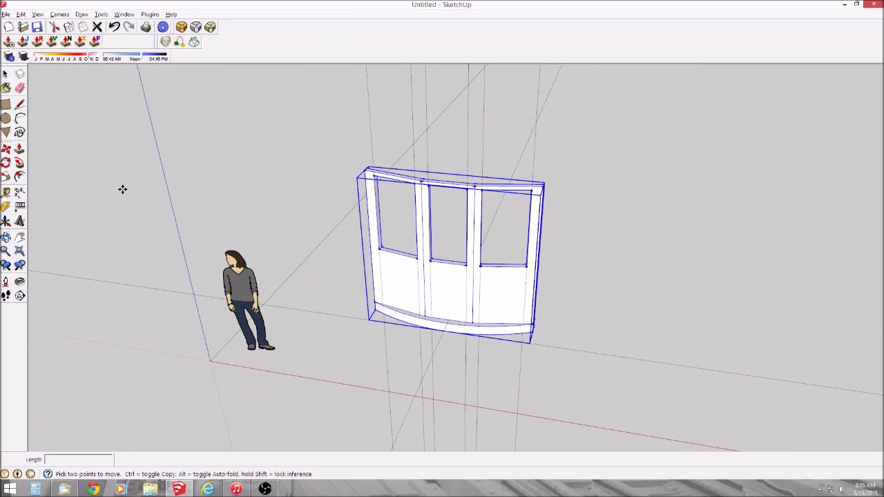
left_click(529, 344)
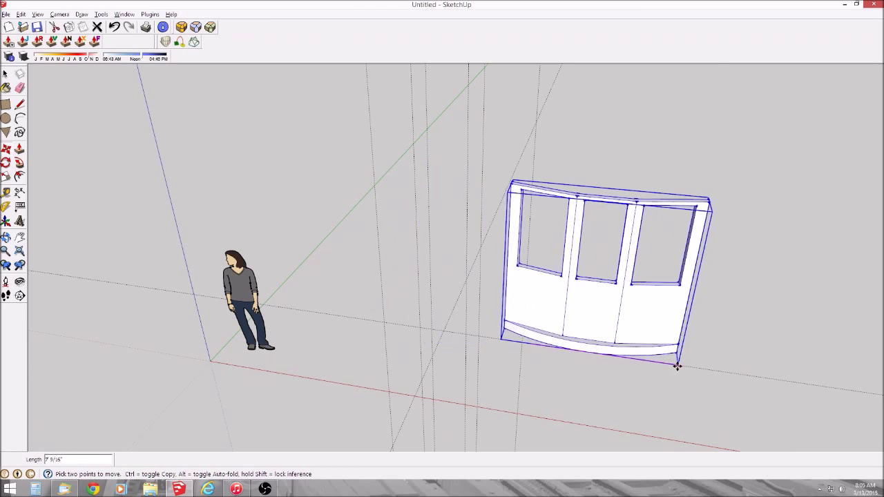
left_click(580, 354)
key("space")
left_click(615, 377)
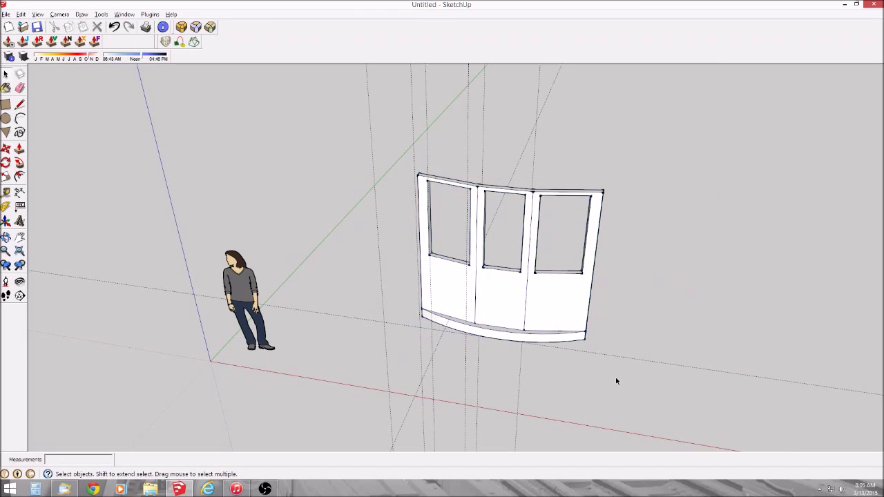
scroll(615, 377, "down", 1)
scroll(617, 380, "up", 2)
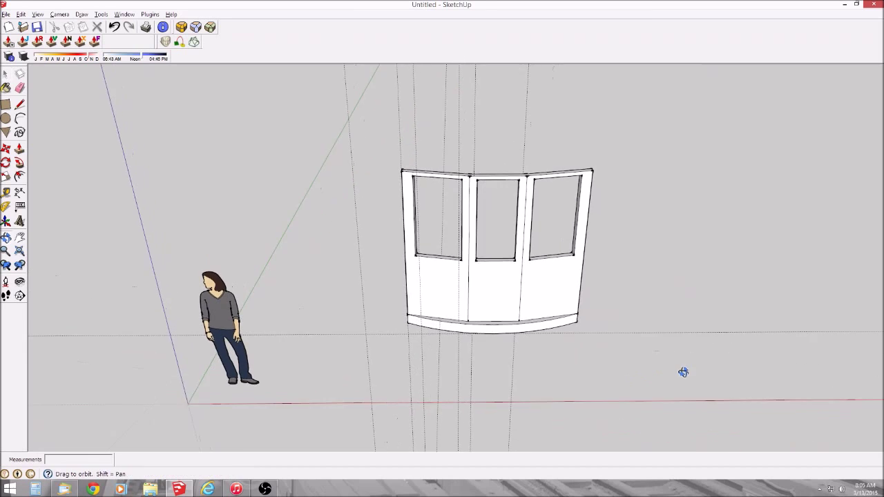
left_click(565, 304)
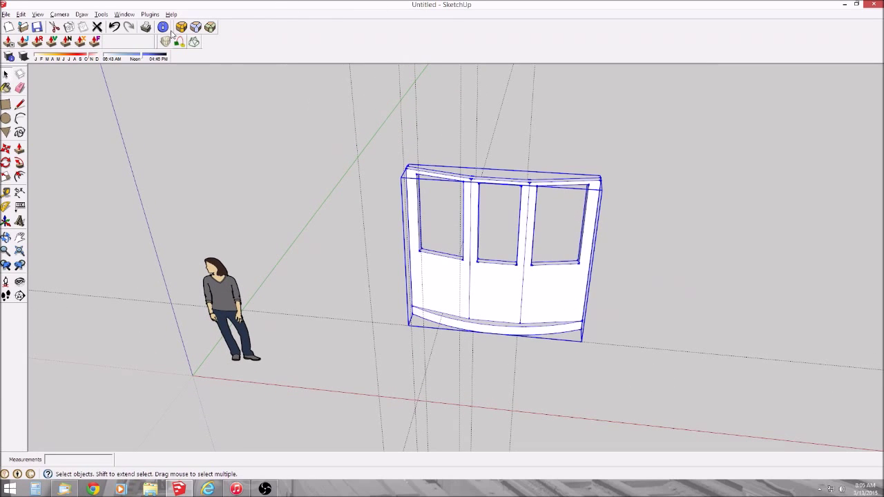
Step: Uniformly scale the wall group by 0.02083333 from a corner grip to reach O scale
left_click(100, 14)
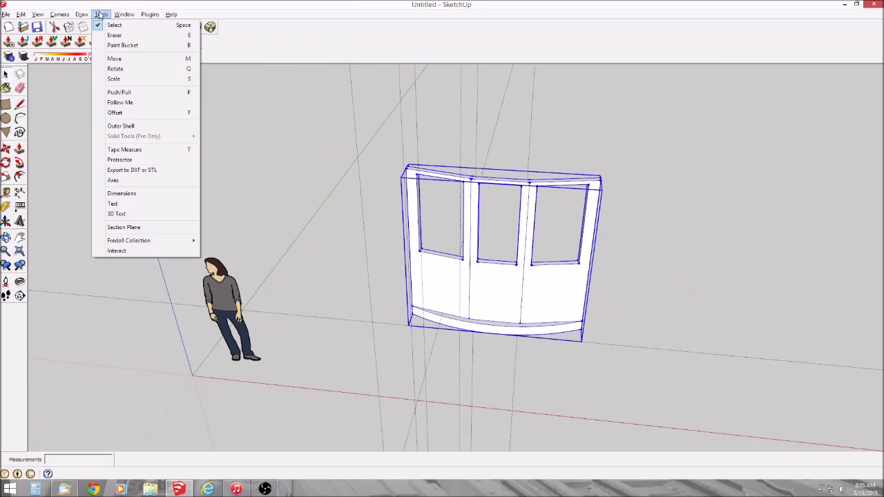
left_click(114, 79)
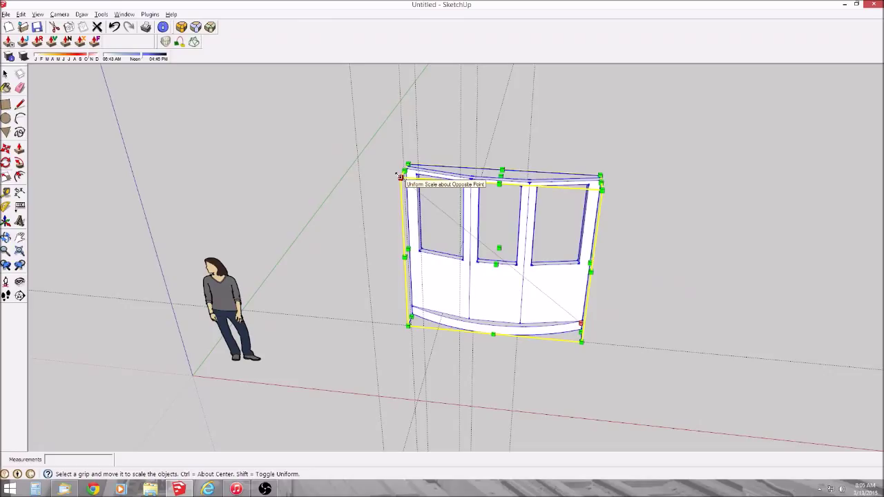
left_click_drag(400, 175, 407, 179)
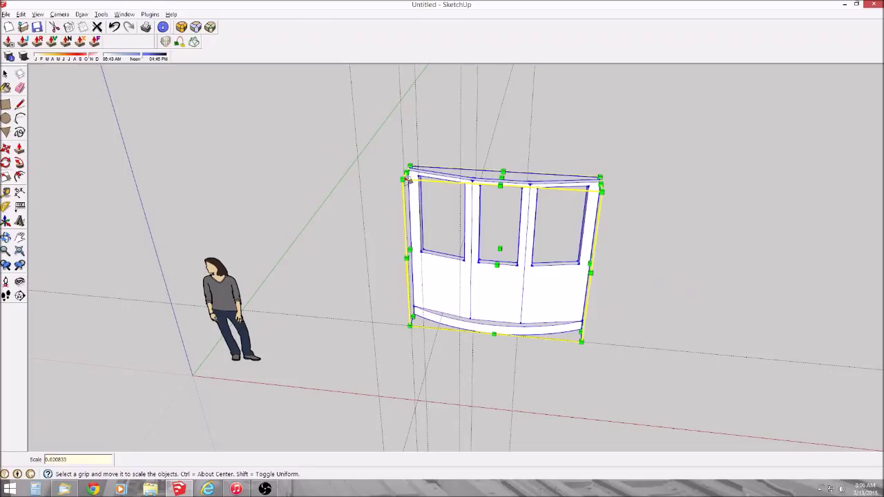
key("Return")
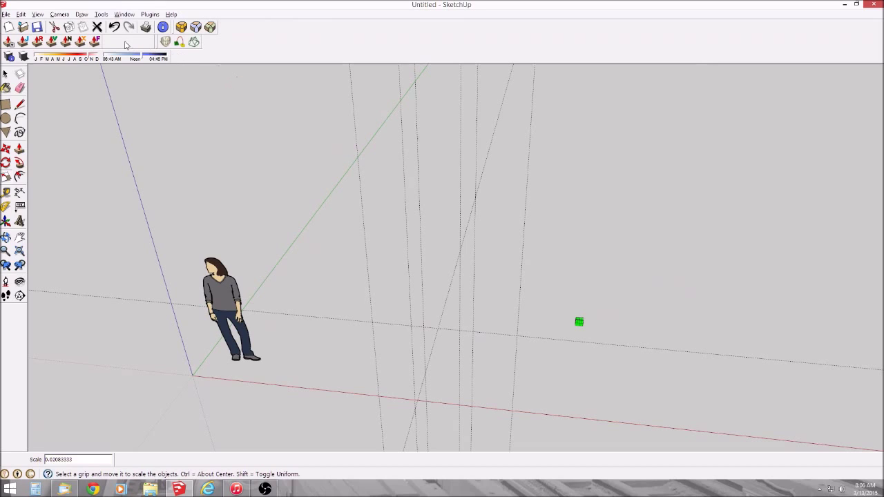
left_click(69, 15)
Step: Zoom to fit the model and delete the standing woman figure
left_click(106, 167)
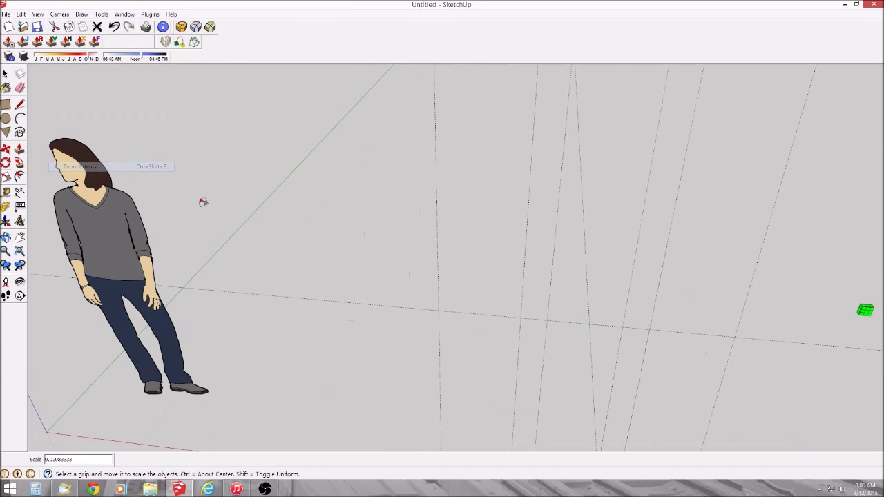
key("space")
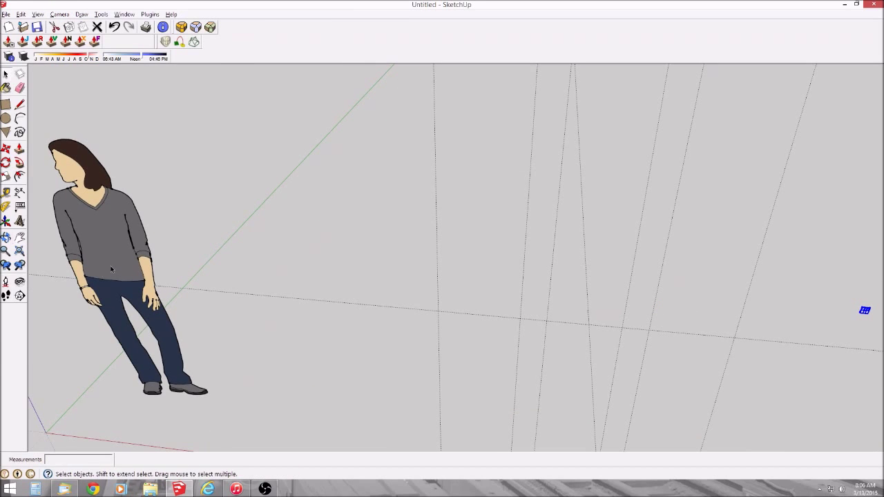
left_click(114, 269)
key("Delete")
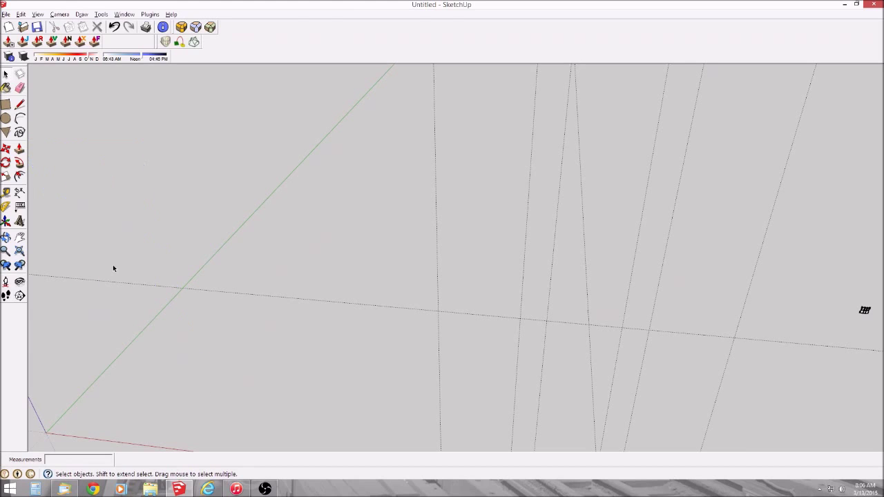
Step: Zoom extents on the end wall and measure its height from the top corner with Tape Measure
left_click(59, 14)
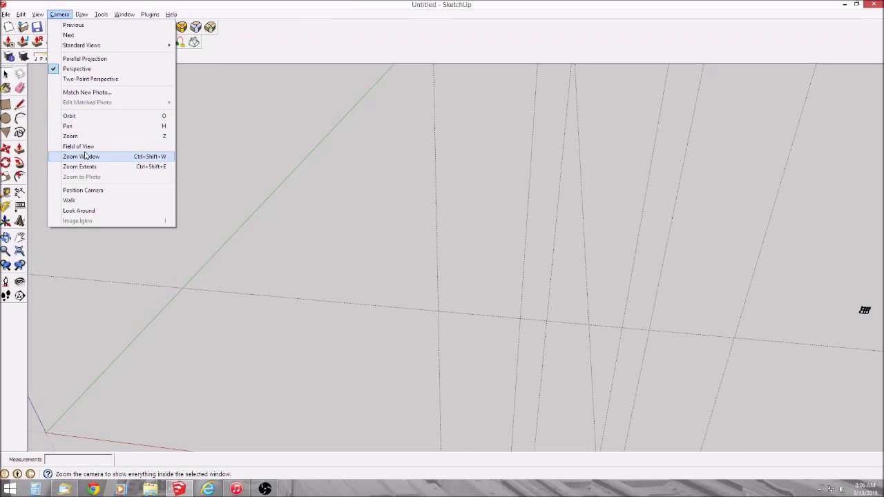
left_click(79, 166)
scroll(208, 219, "down", 4)
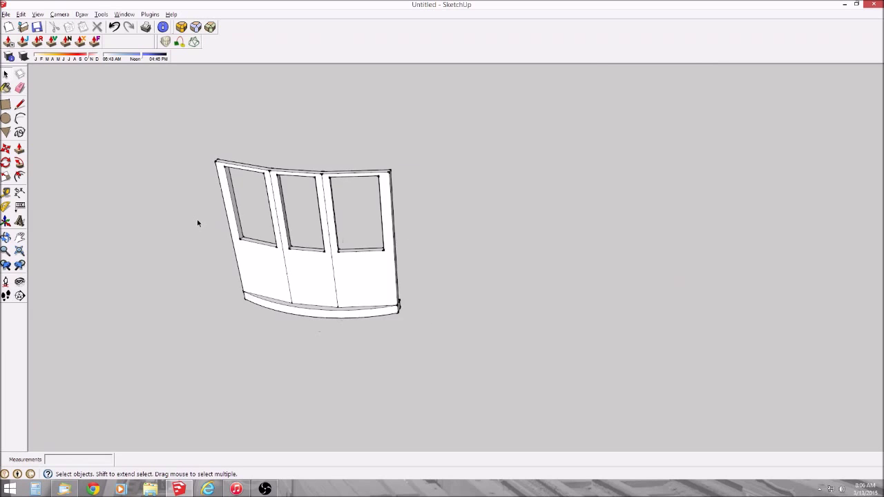
scroll(179, 219, "up", 2)
middle_click_drag(169, 220, 381, 305)
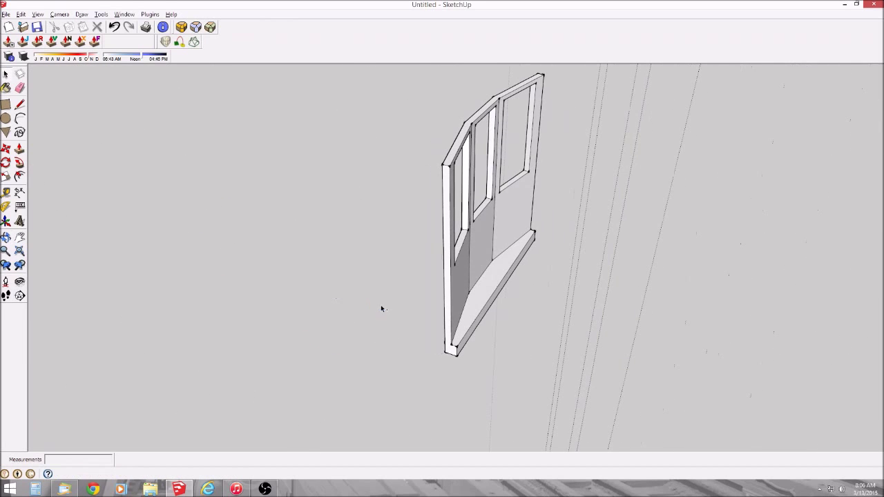
key("t")
left_click(451, 164)
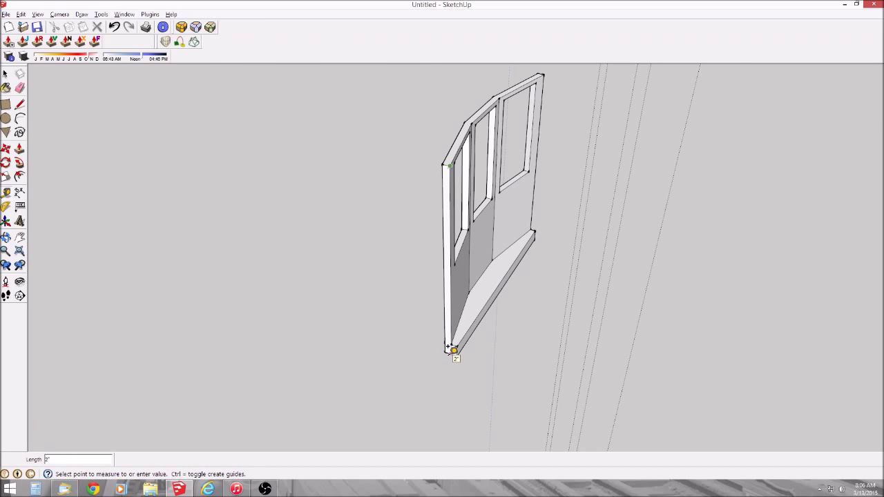
key("space")
middle_click_drag(413, 348, 485, 298)
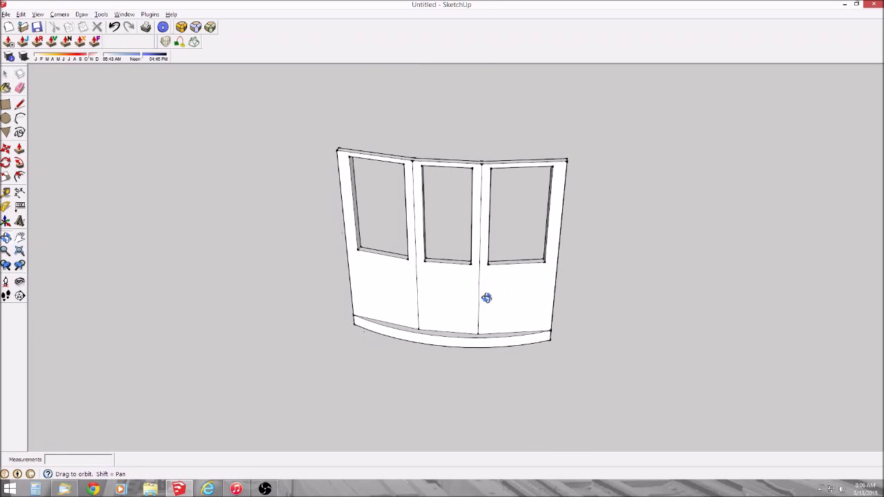
scroll(483, 298, "up", 3)
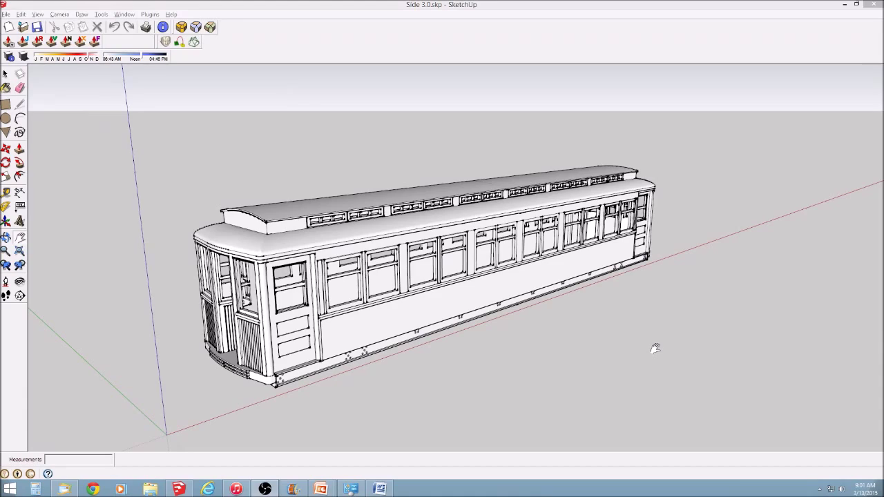
middle_click_drag(653, 336, 618, 351)
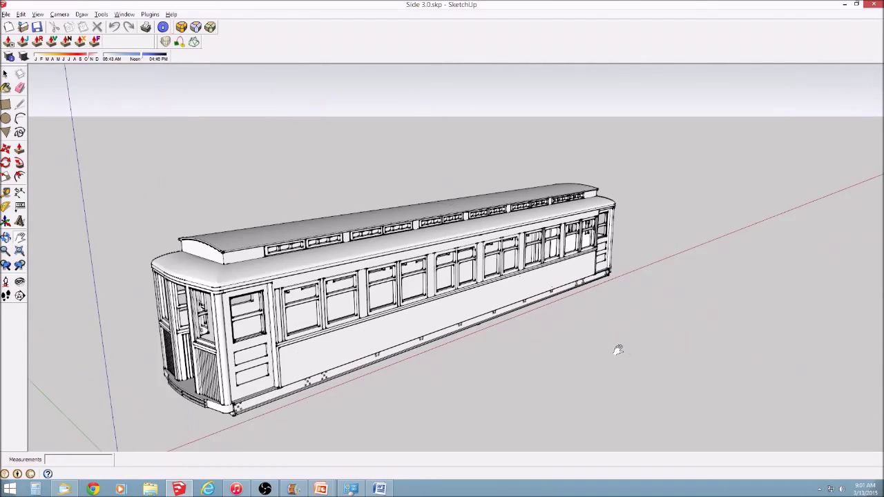
middle_click_drag(458, 357, 514, 345, "shift")
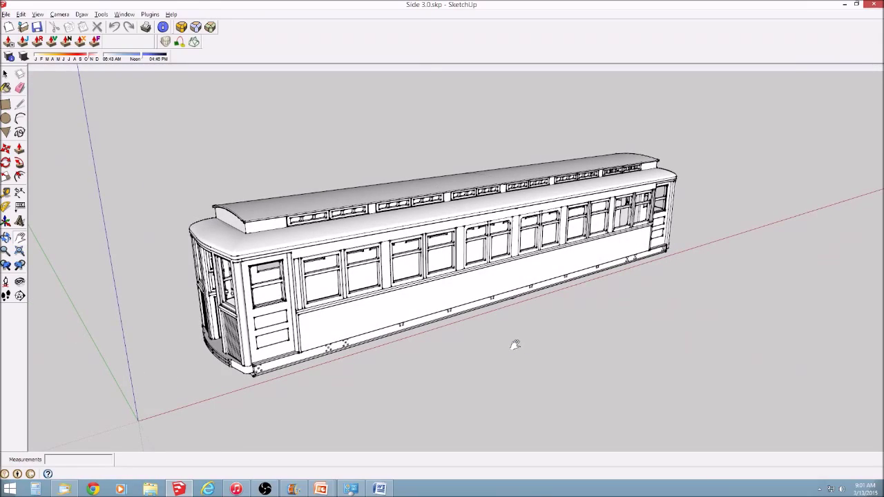
middle_click_drag(461, 386, 405, 345)
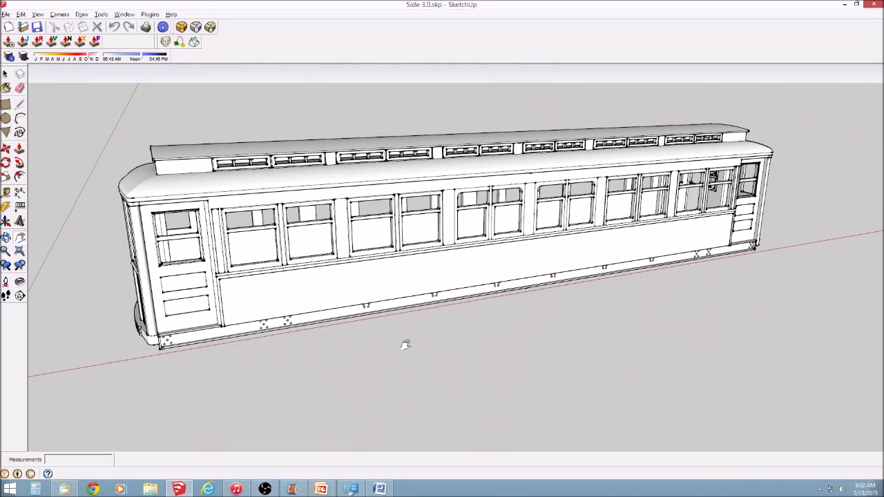
scroll(405, 346, "down", 1)
right_click(427, 265)
left_click(380, 296)
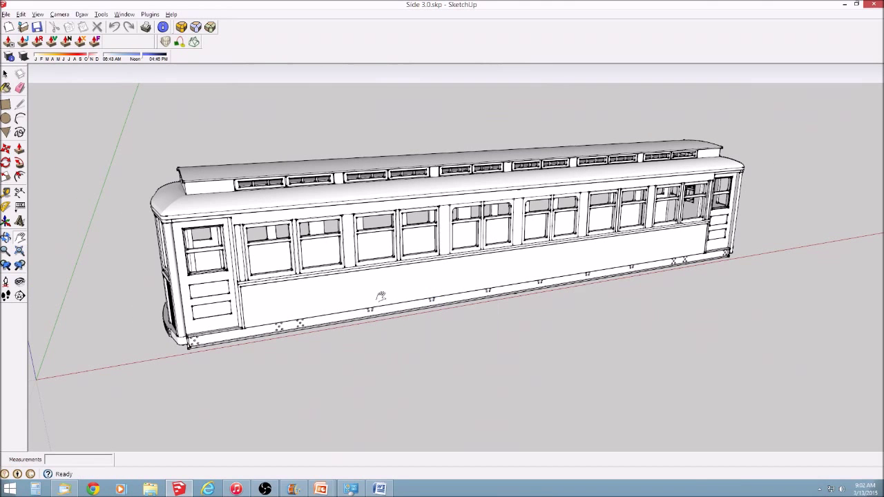
key("space")
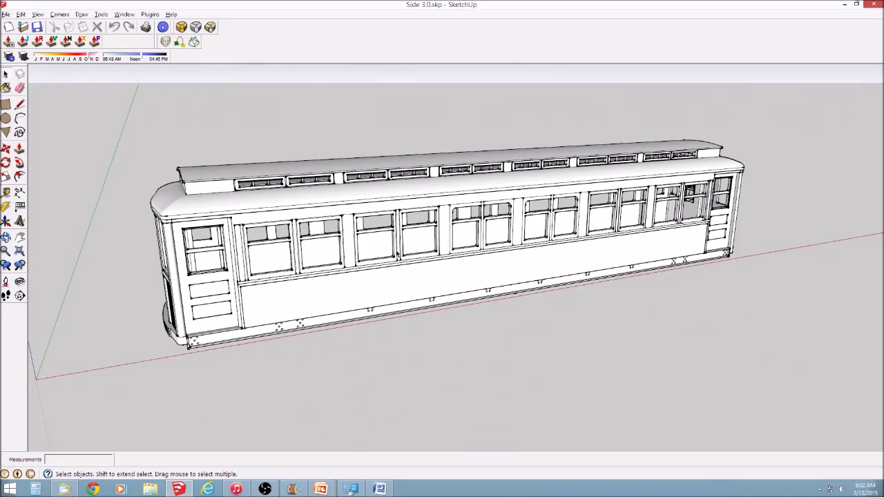
left_click(397, 270)
scroll(397, 271, "down", 1)
mouse_move(398, 260)
middle_mouse_down()
mouse_move(351, 337)
mouse_move(272, 344)
mouse_move(196, 276)
mouse_move(454, 310)
mouse_move(622, 302)
middle_mouse_up()
Step: Explode the streetcar group into its separate parts
right_click(453, 250)
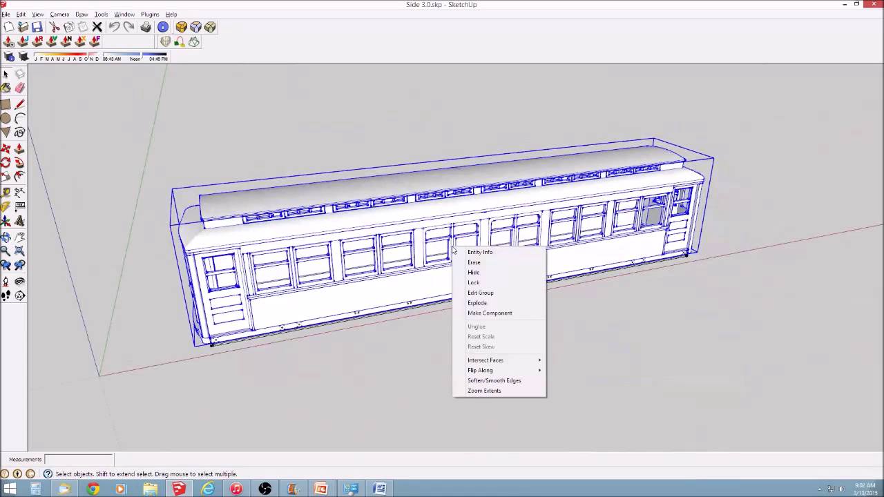
left_click(477, 303)
left_click(424, 355)
middle_click_drag(424, 355, 322, 213)
Step: Lift the roof off the car body and slide the left end panel outward
left_click(321, 213)
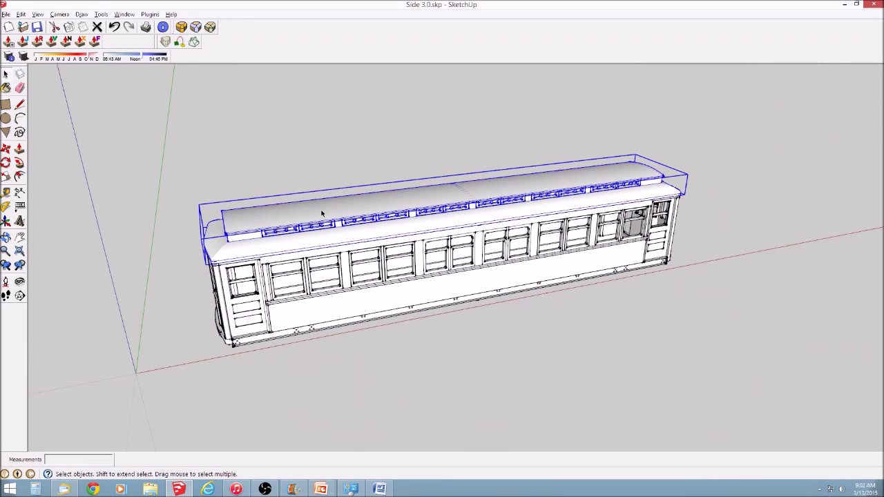
key("m")
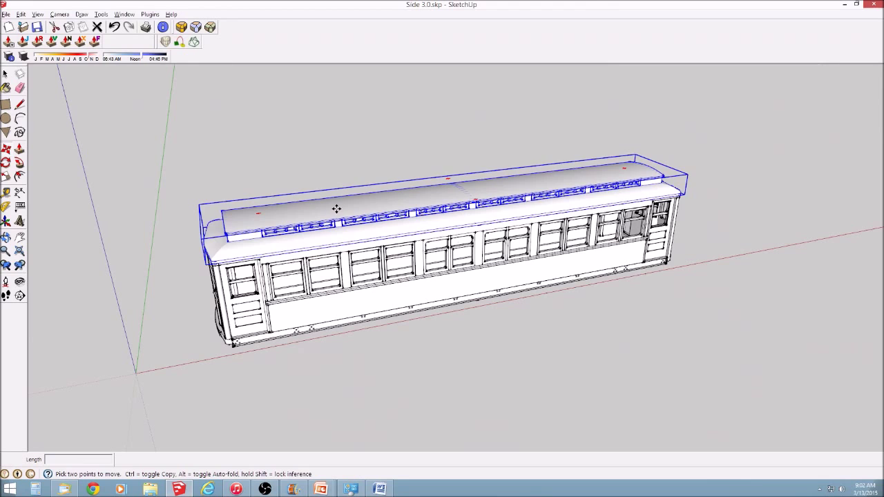
left_click(338, 205)
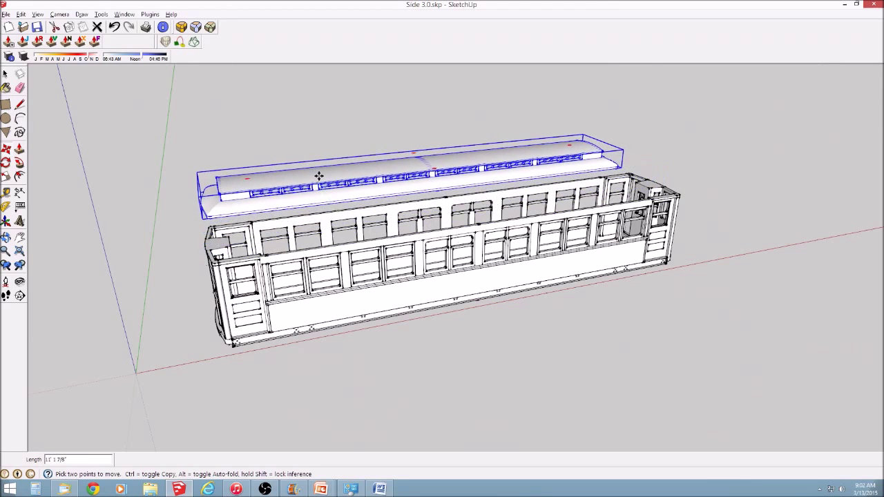
key("space")
left_click(222, 247)
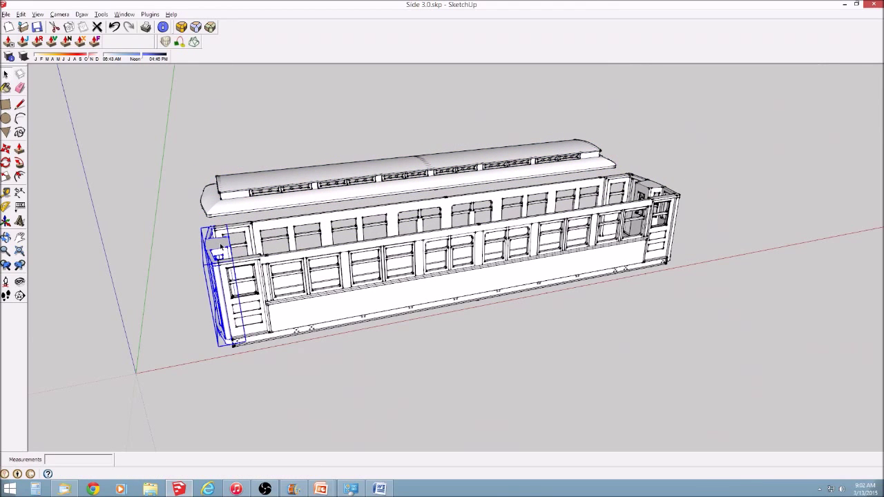
key("m")
left_click(222, 246)
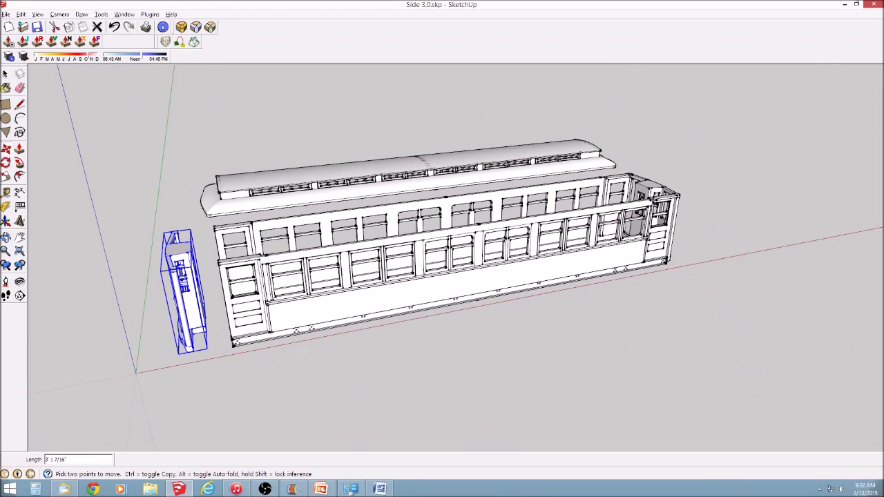
key("space")
Step: Move the right end panel further right and orbit to inspect the separated parts
left_click(646, 184)
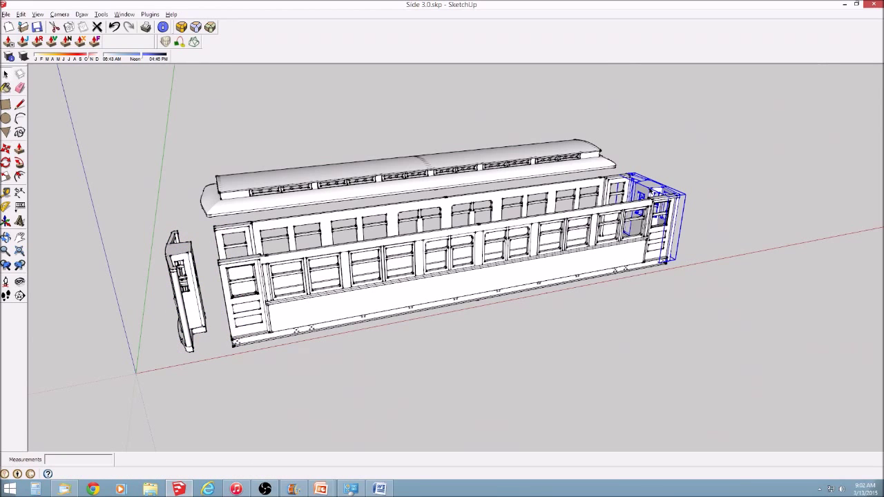
key("m")
left_click(646, 183)
left_click(690, 175)
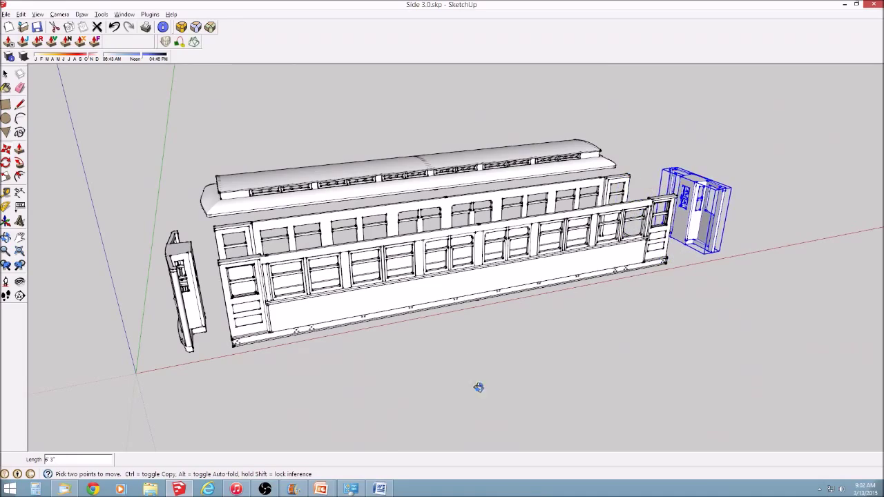
middle_click_drag(478, 388, 335, 389)
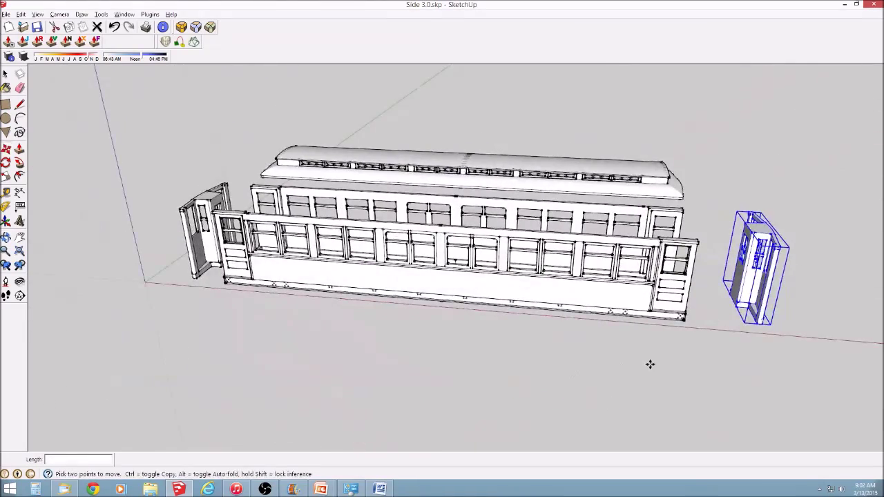
middle_click_drag(650, 364, 366, 319)
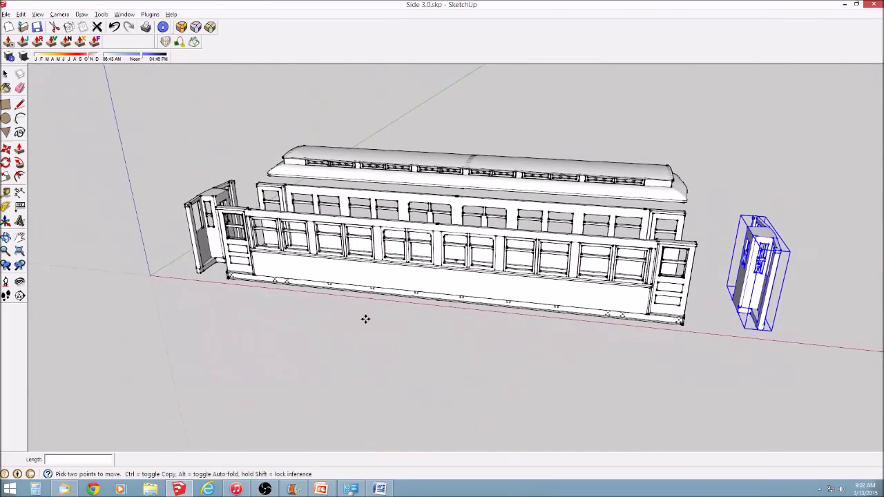
middle_click_drag(366, 356, 502, 358)
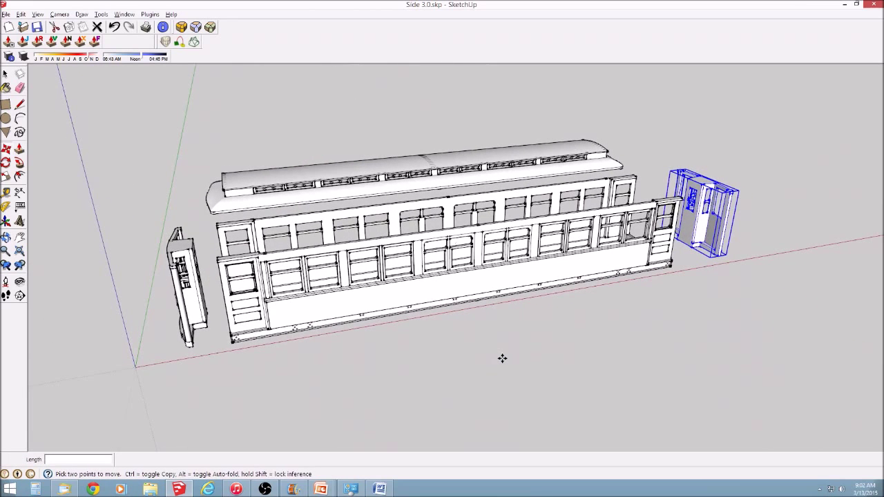